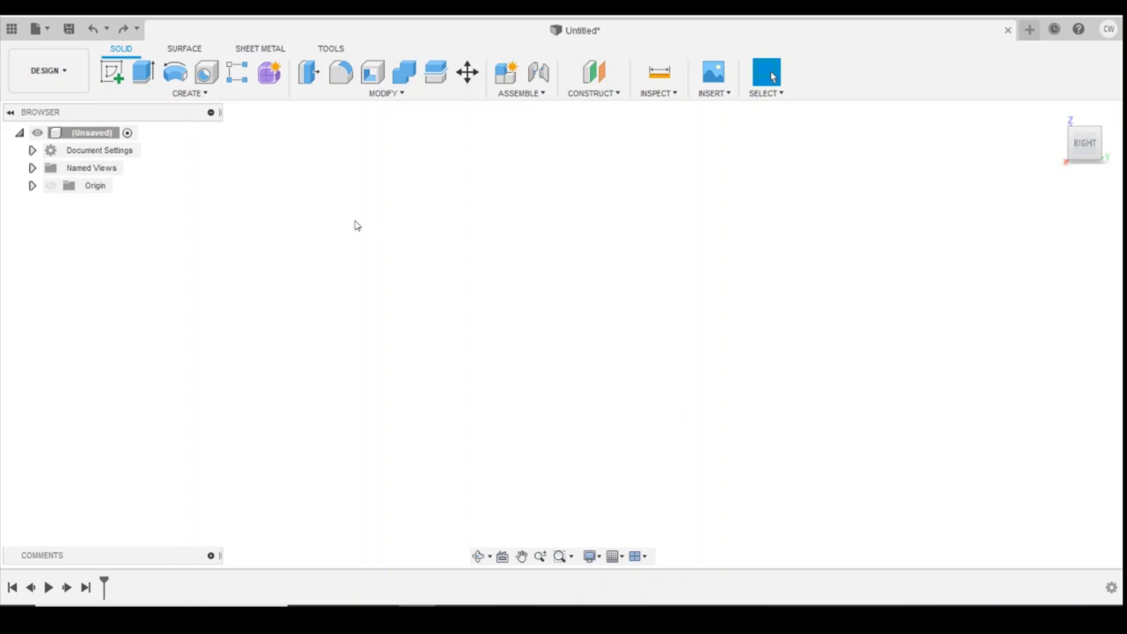
Start a new sketch on the top origin plane
left_click(115, 77)
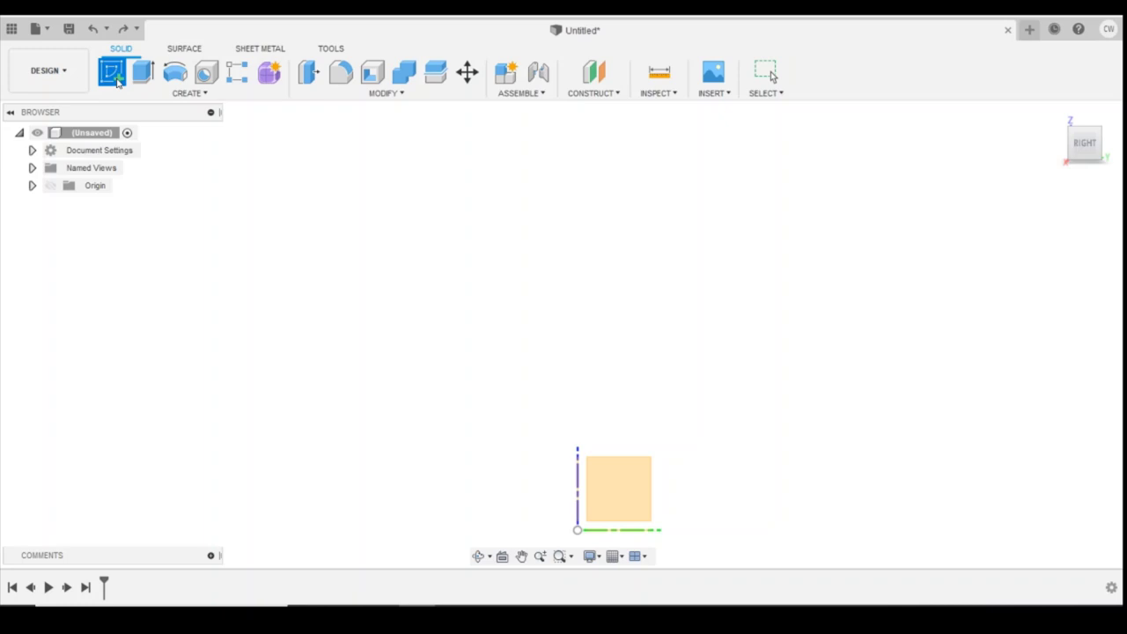
left_click(618, 488)
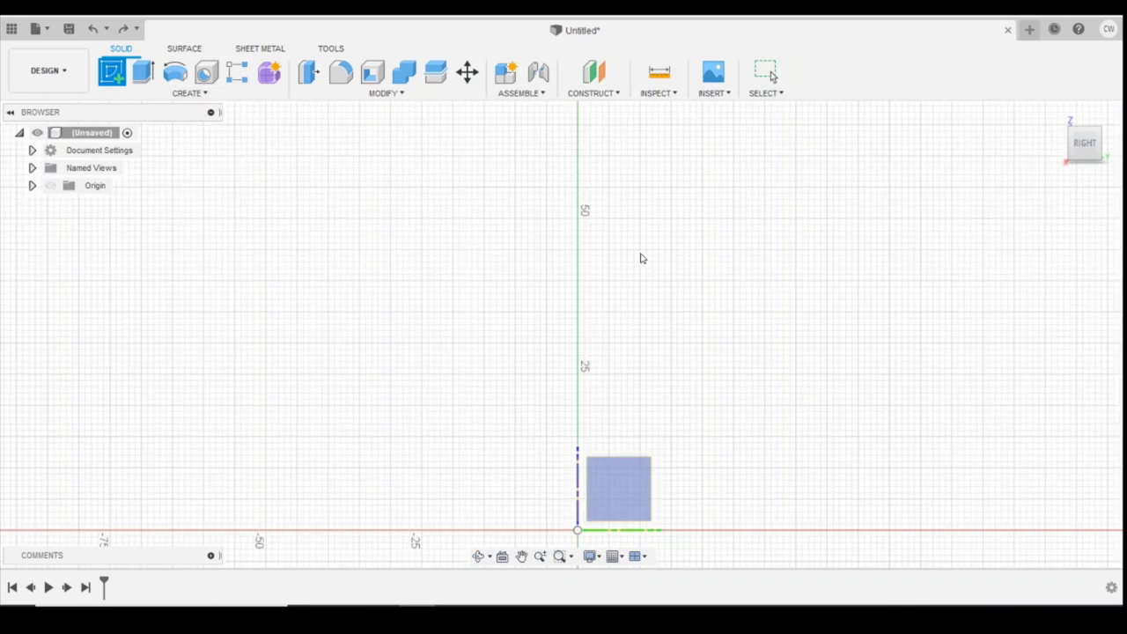
left_click(1097, 133)
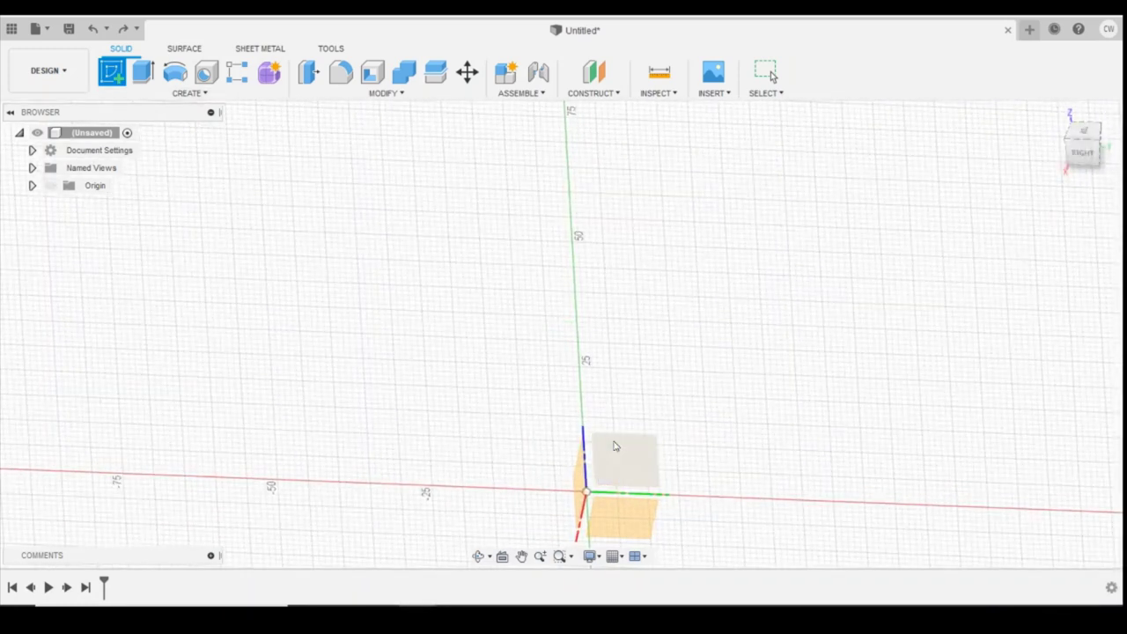
left_click(622, 520)
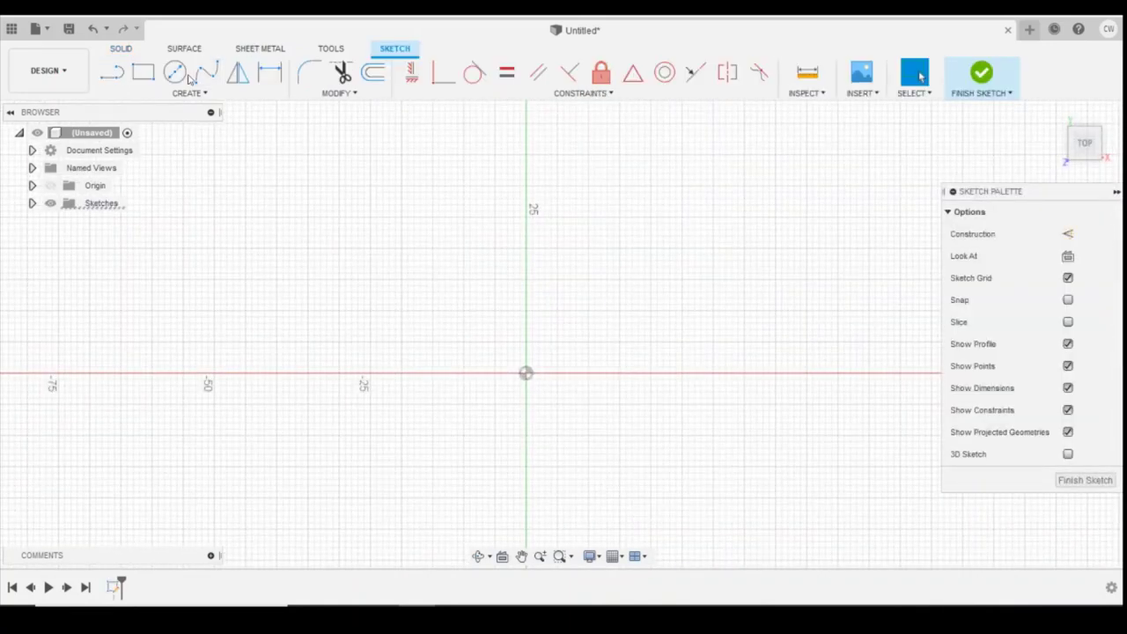
Draw a 50 mm × 1 mm center rectangle at the origin
left_click(152, 93)
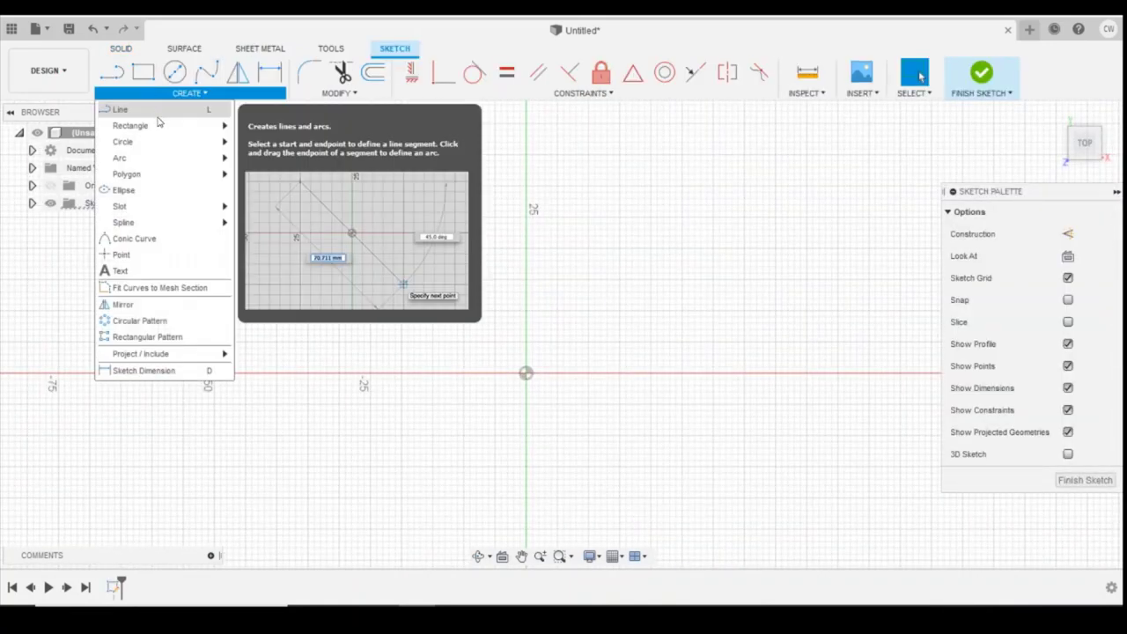
mouse_move(188, 125)
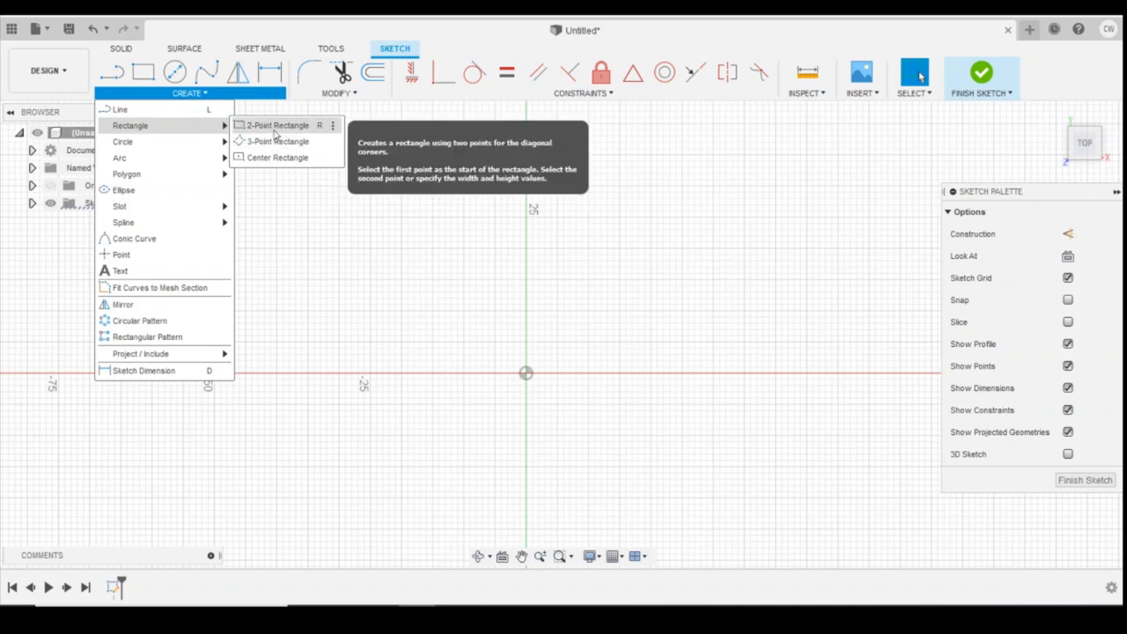
left_click(269, 140)
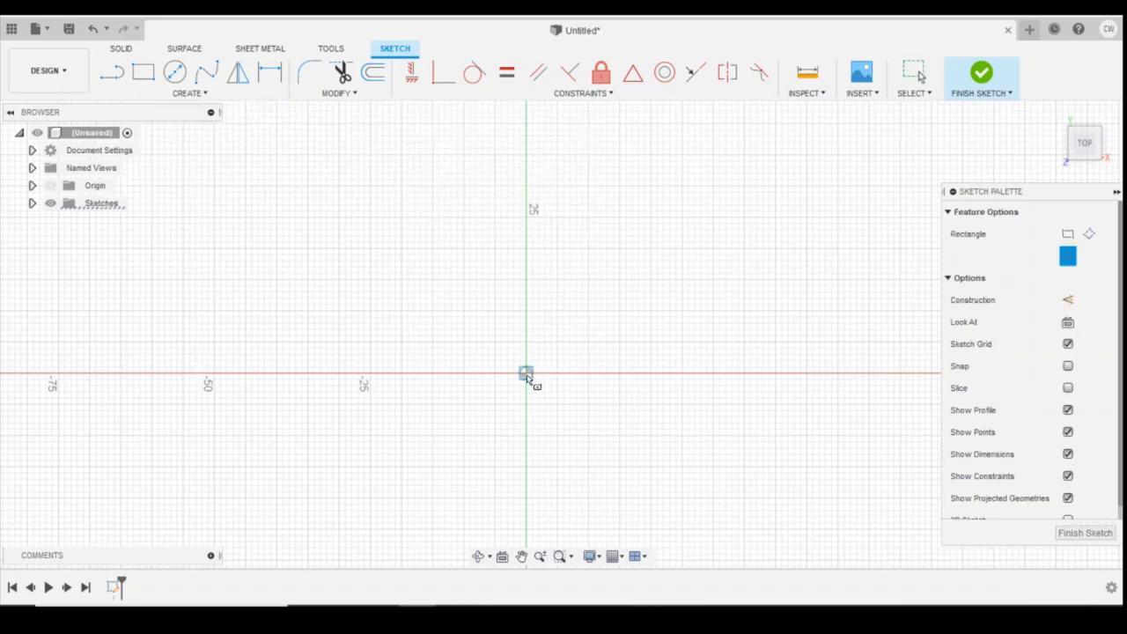
left_click(526, 374)
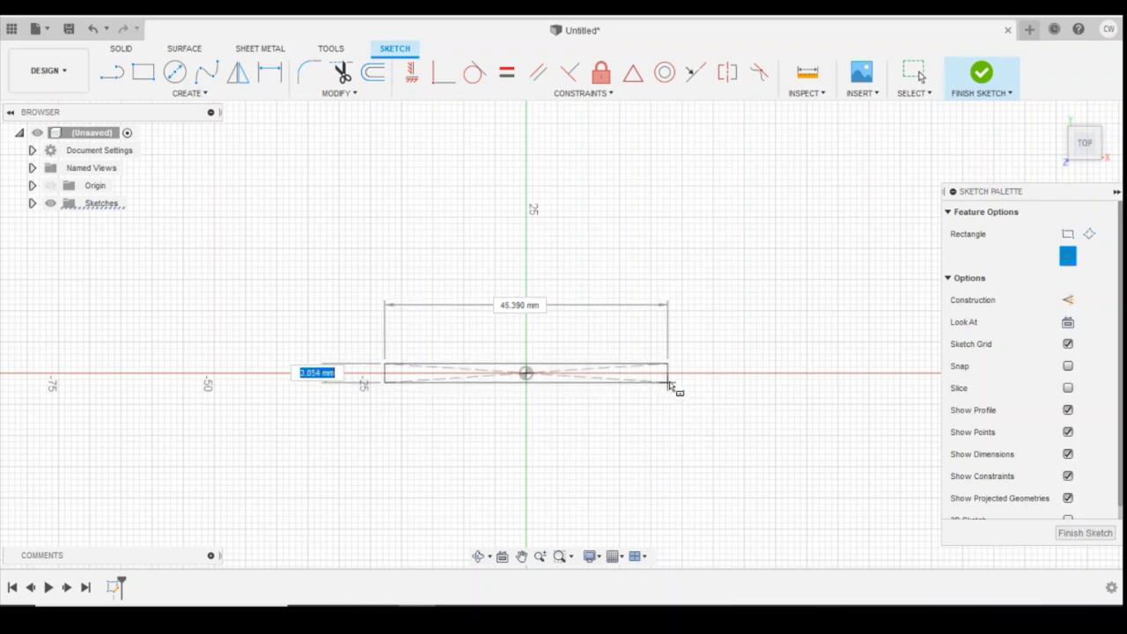
type("1")
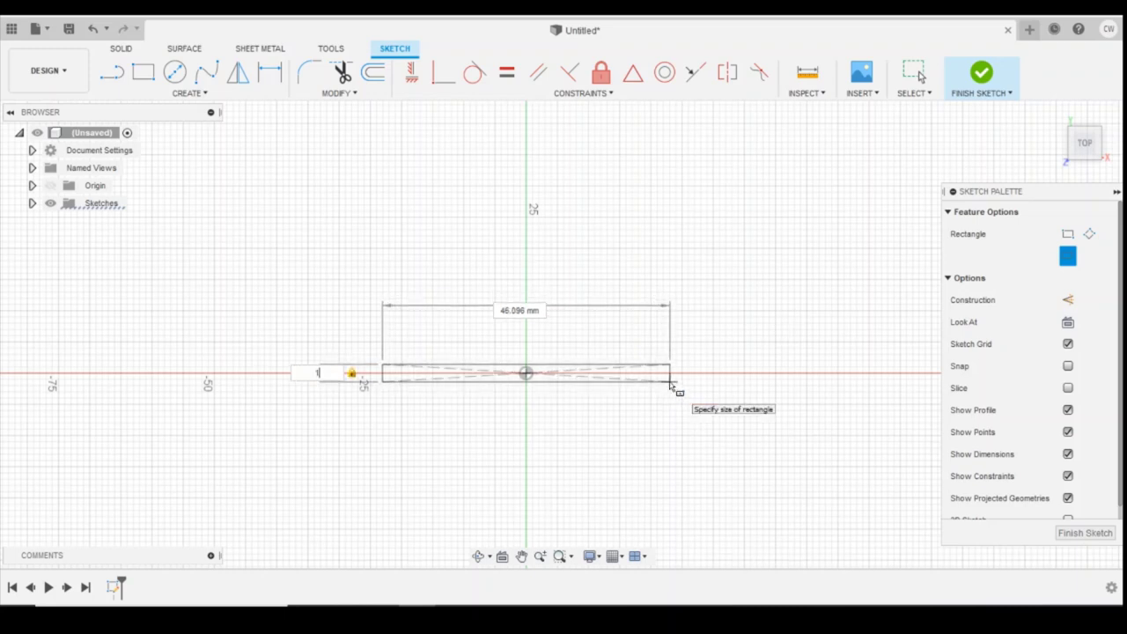
key("Tab")
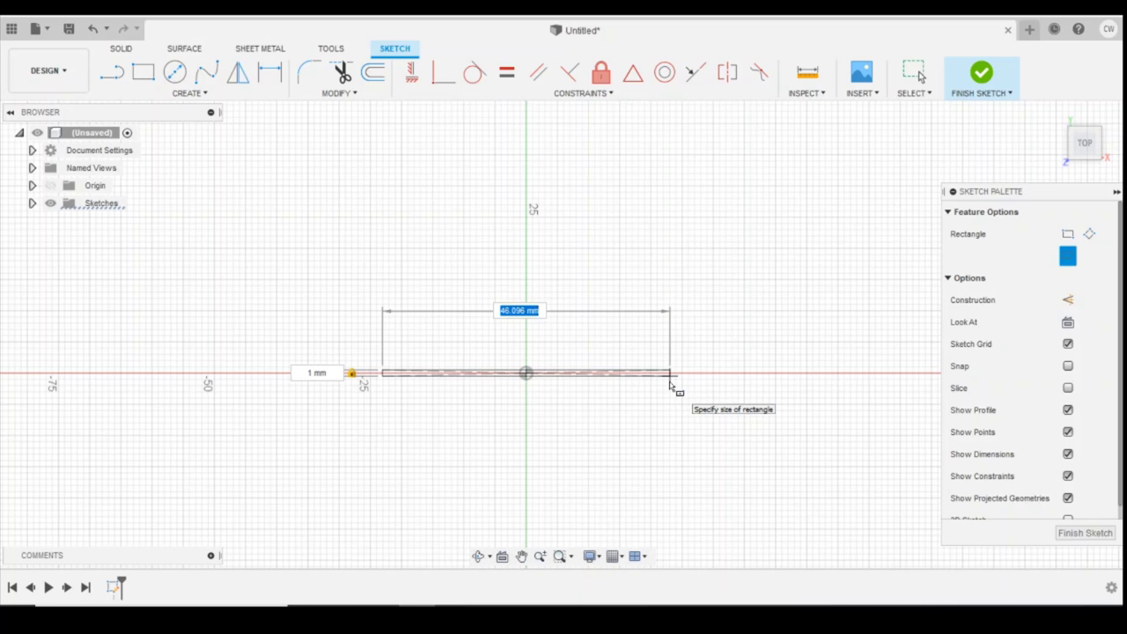
type("50")
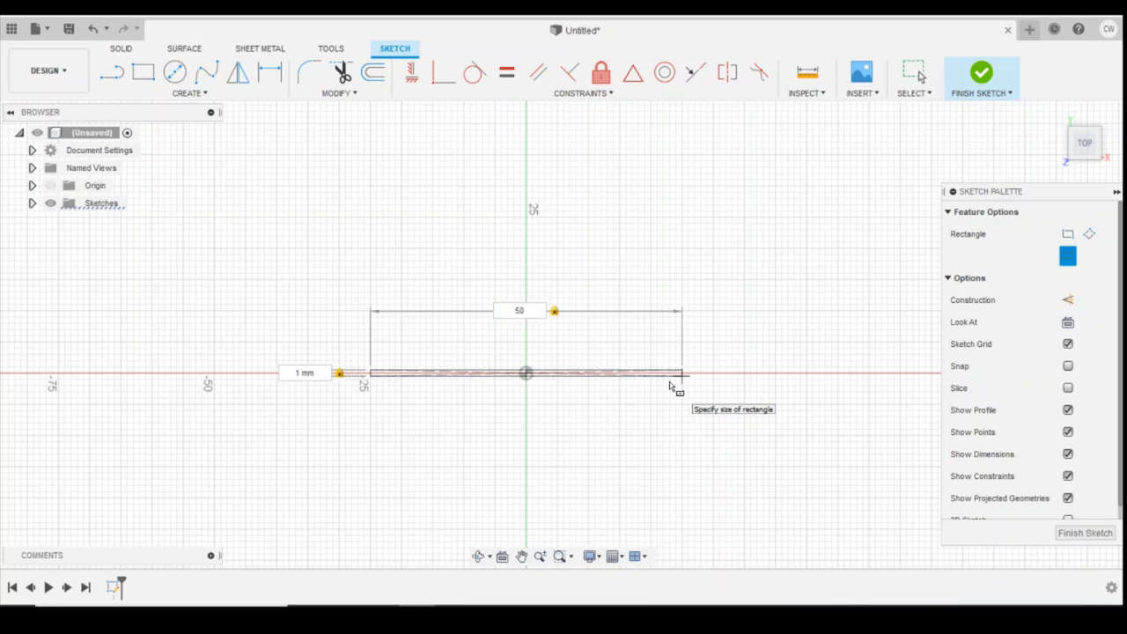
key("Return")
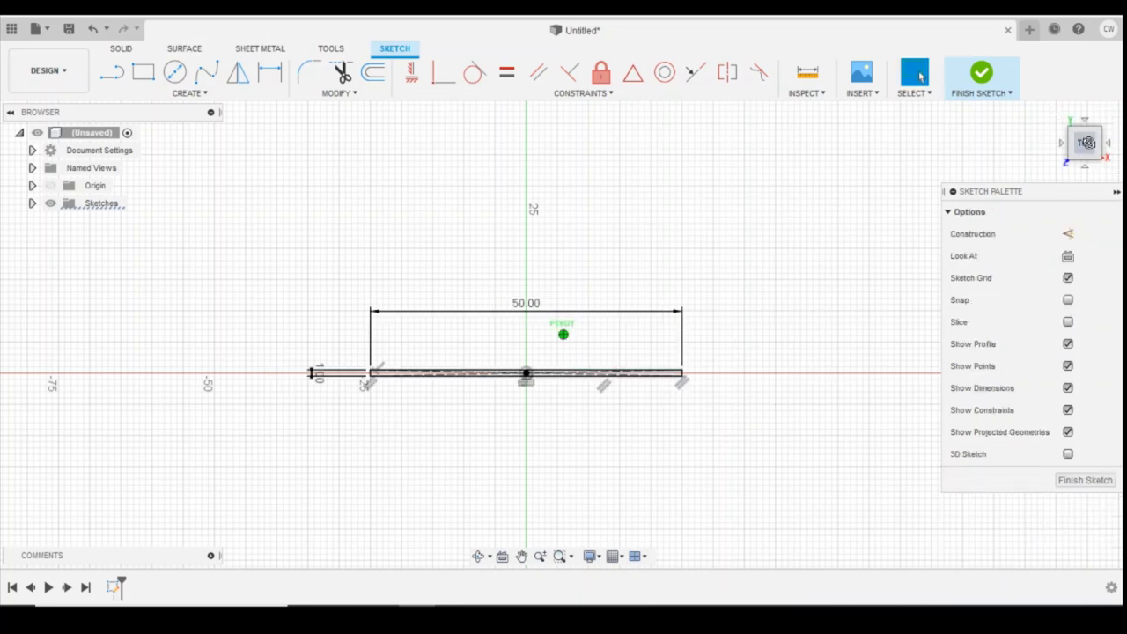
middle_click_drag(564, 330, 888, 250, "shift")
scroll(744, 333, "up", 5)
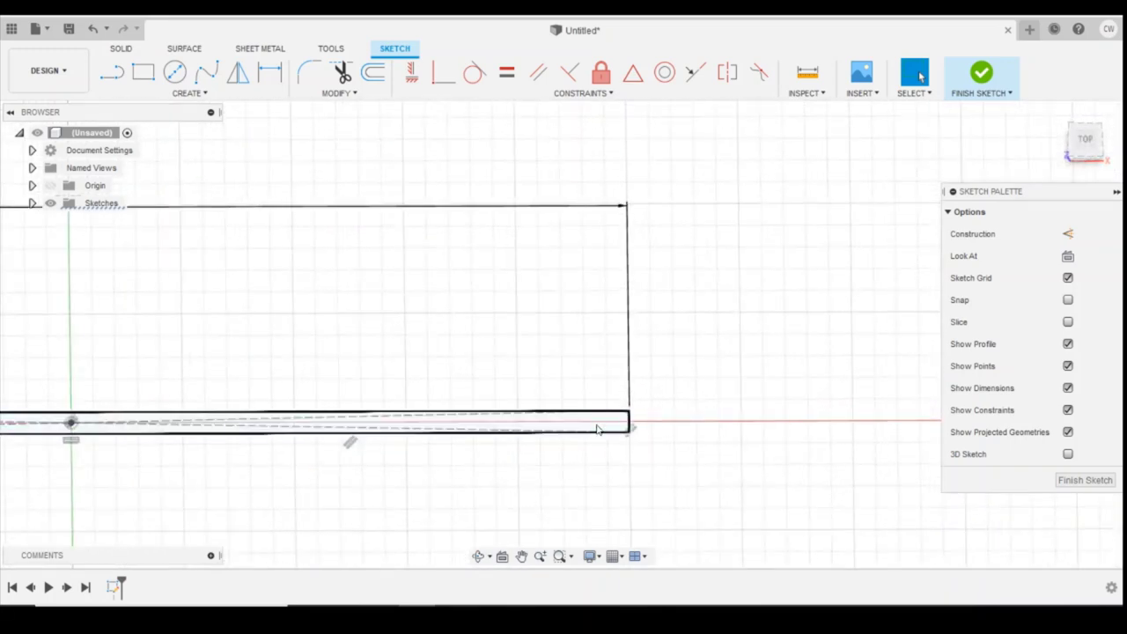
Extrude the thin rectangle profile 2 mm upward as a new solid body
right_click(587, 424)
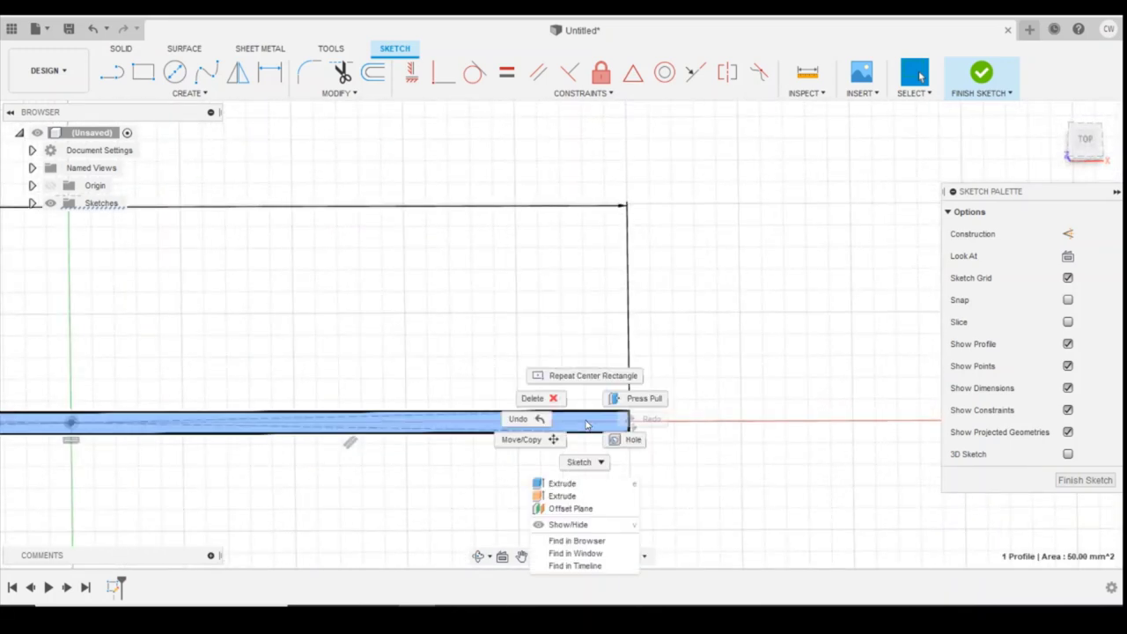
left_click(589, 484)
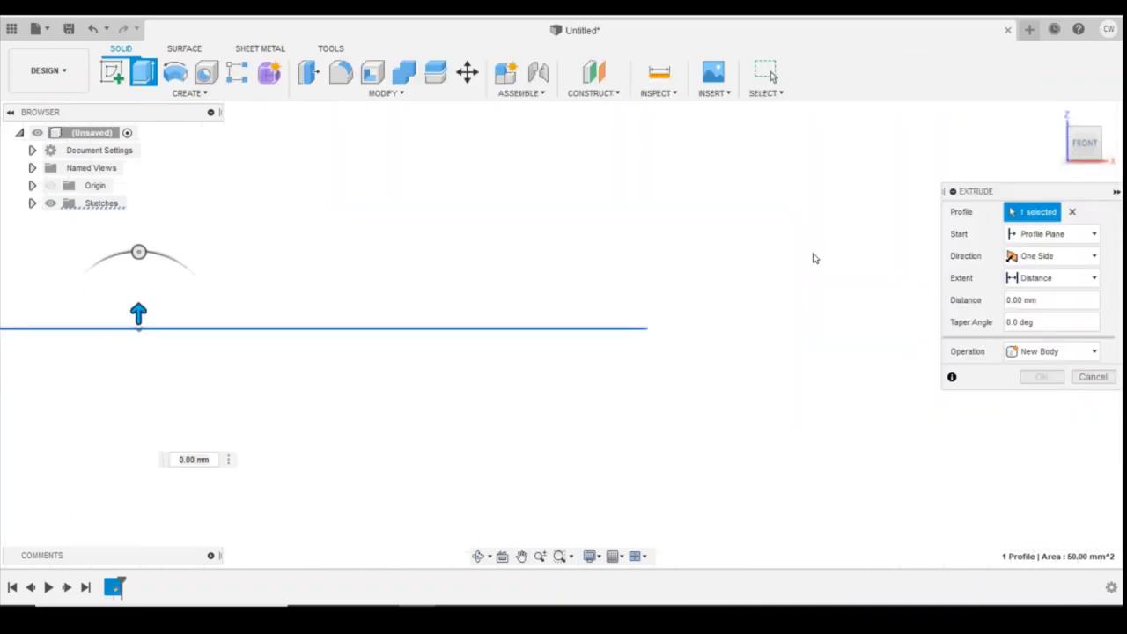
scroll(325, 360, "down", 3)
left_click_drag(325, 331, 333, 298)
key("Return")
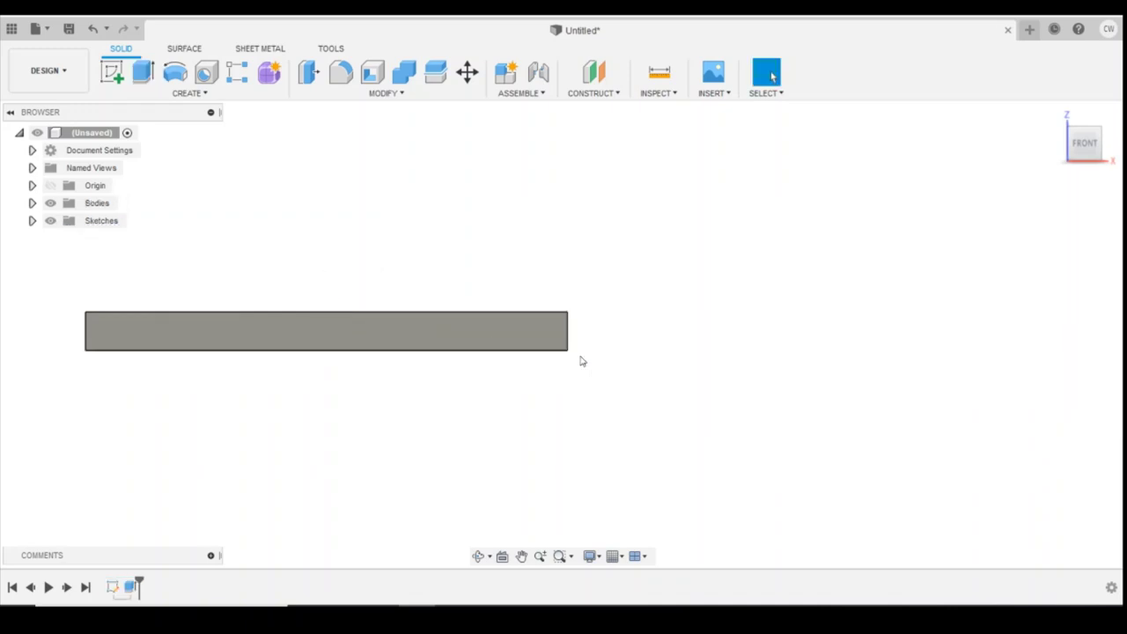
left_click_drag(1083, 141, 1094, 149)
Sketch an inner rectangle on the bar's front face, centred on the vertical axis
left_click(108, 75)
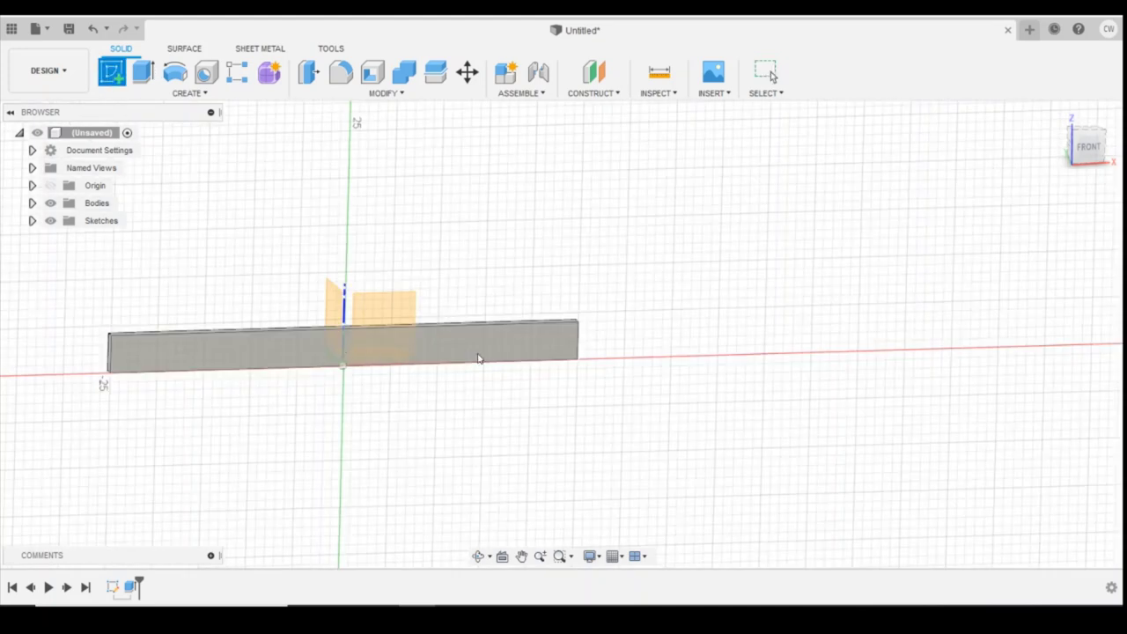
left_click(516, 344)
left_click(185, 92)
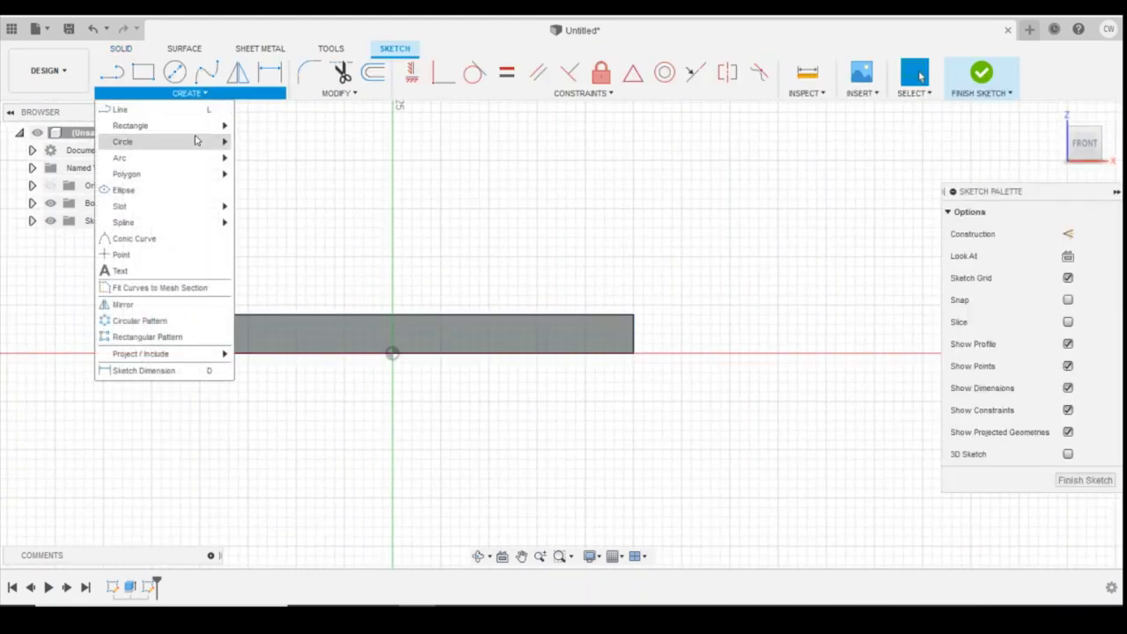
mouse_move(221, 127)
left_click(266, 122)
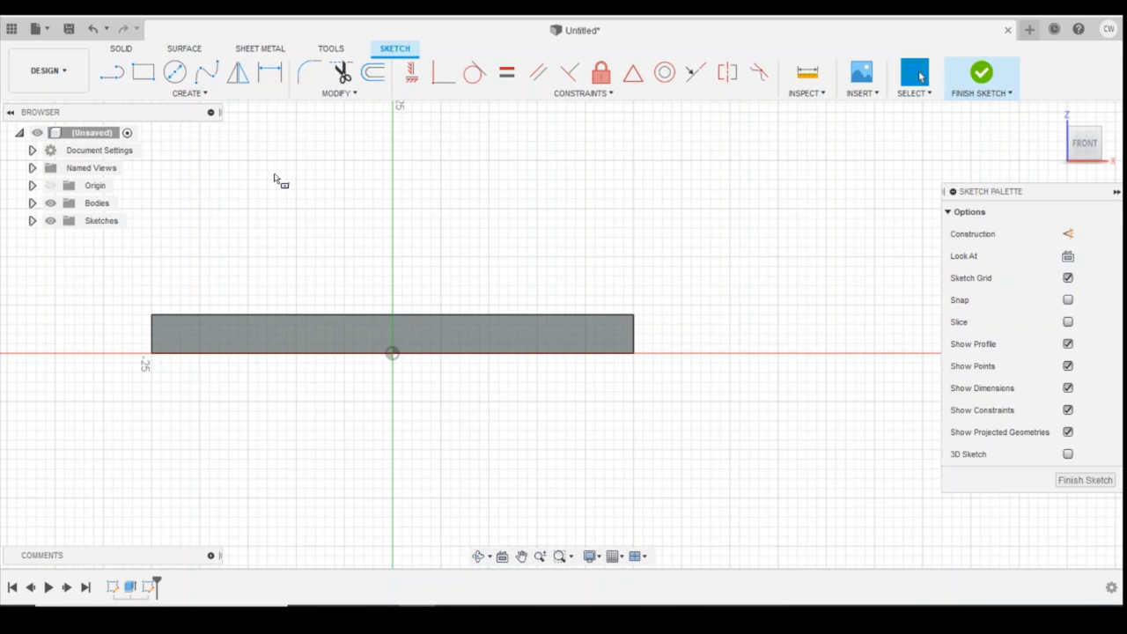
left_click(392, 313)
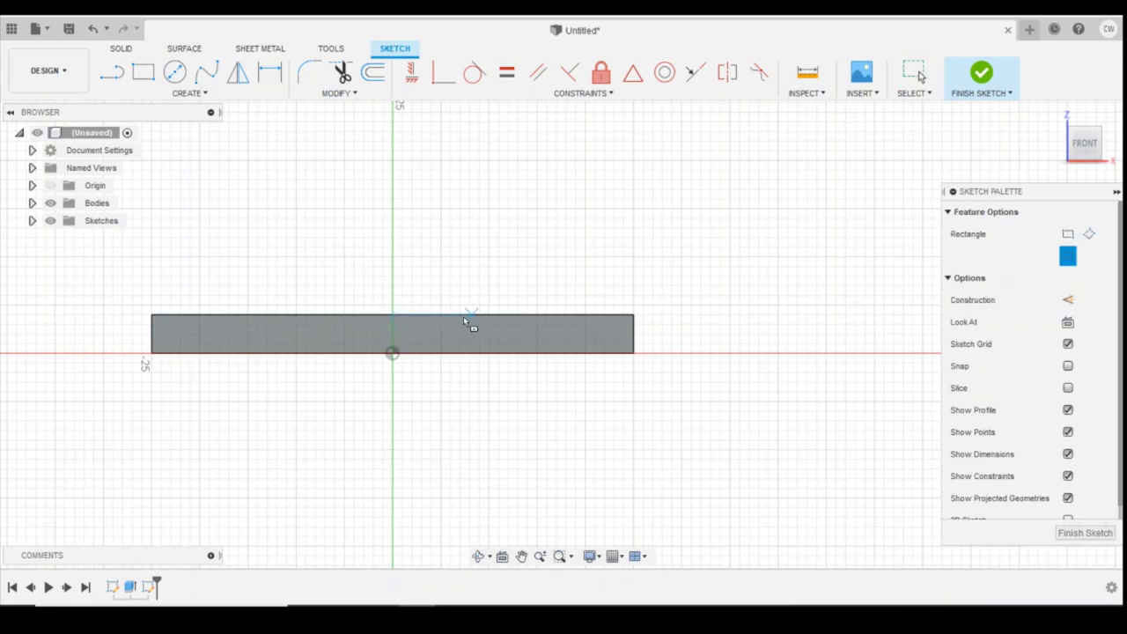
left_click(393, 334)
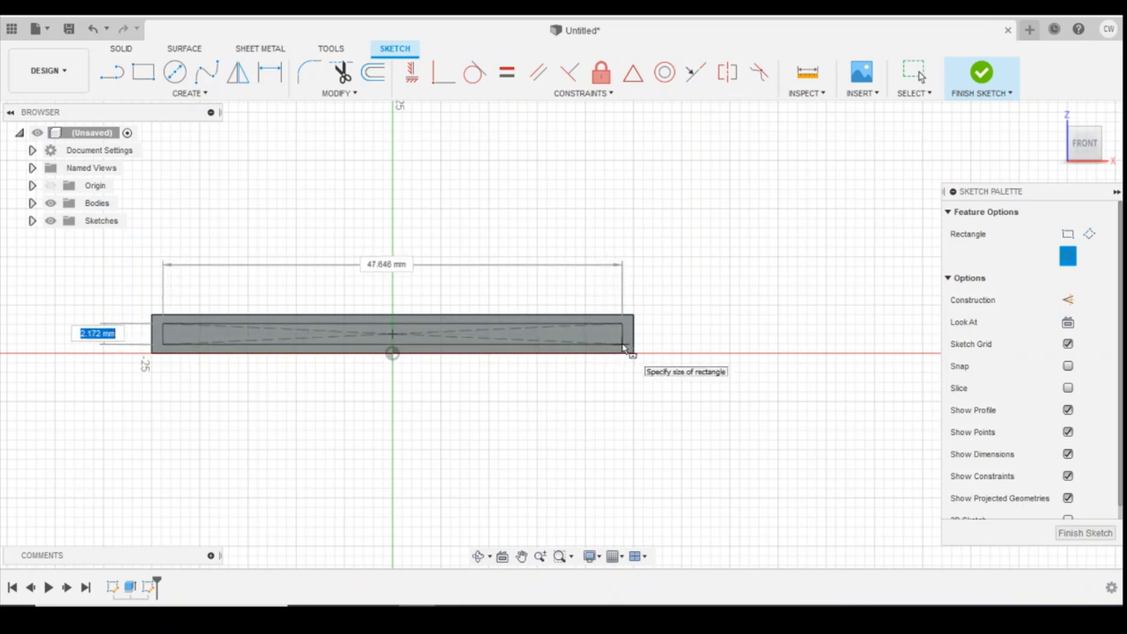
left_click(622, 354)
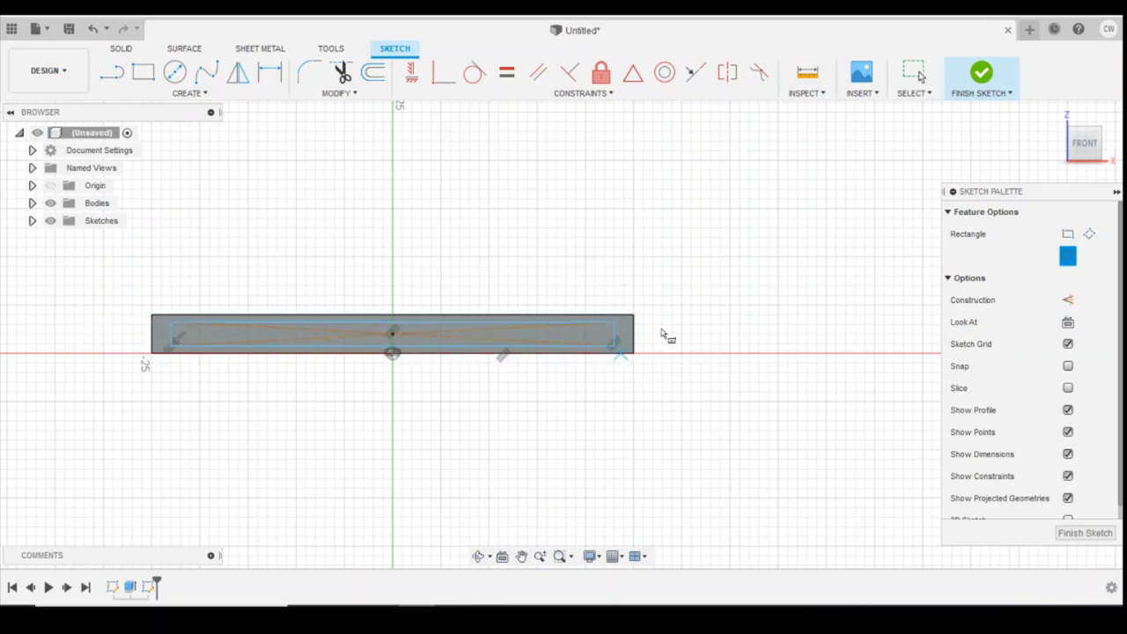
Dimension the inner rectangle's top and bottom offsets to 1 mm each
left_click(270, 72)
scroll(592, 317, "up", 2)
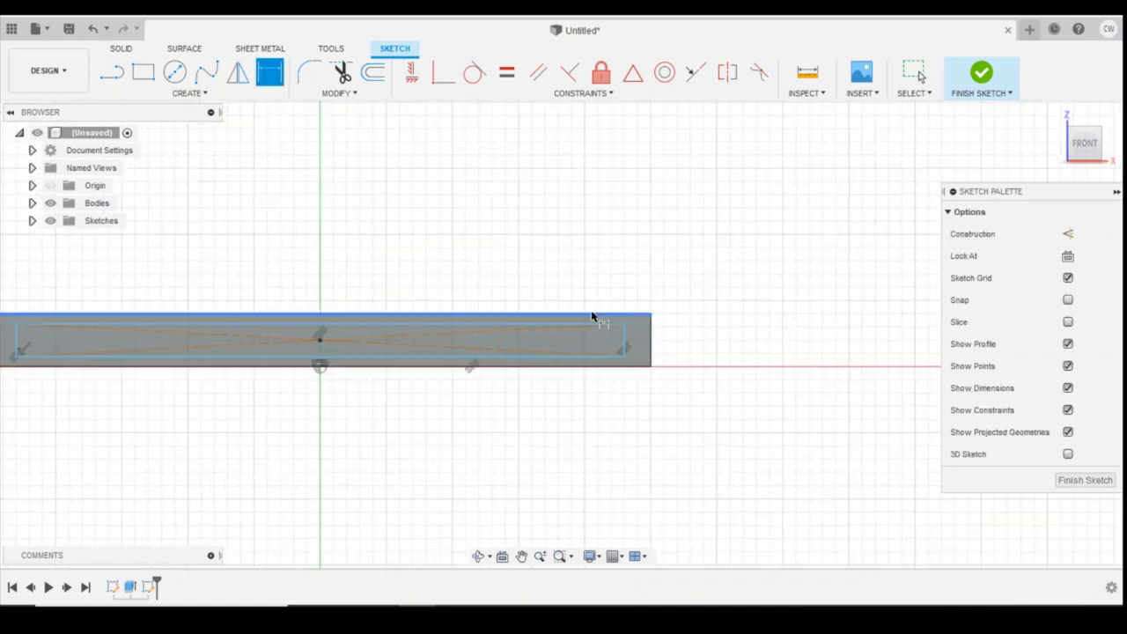
left_click(596, 314)
left_click(599, 322)
left_click(720, 324)
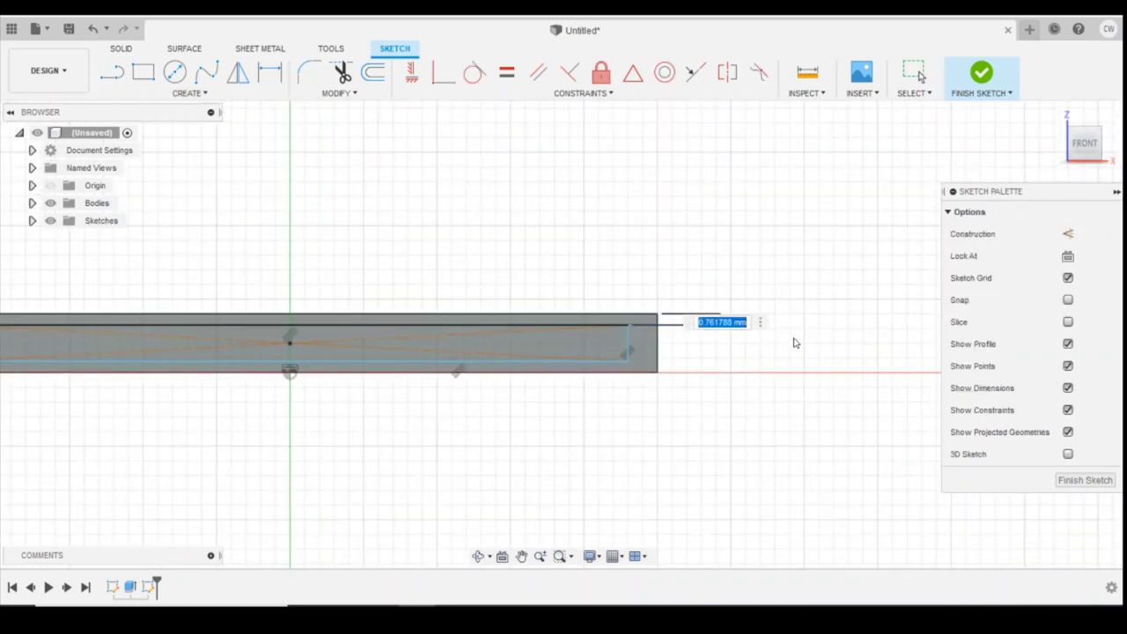
type("1")
key("Return")
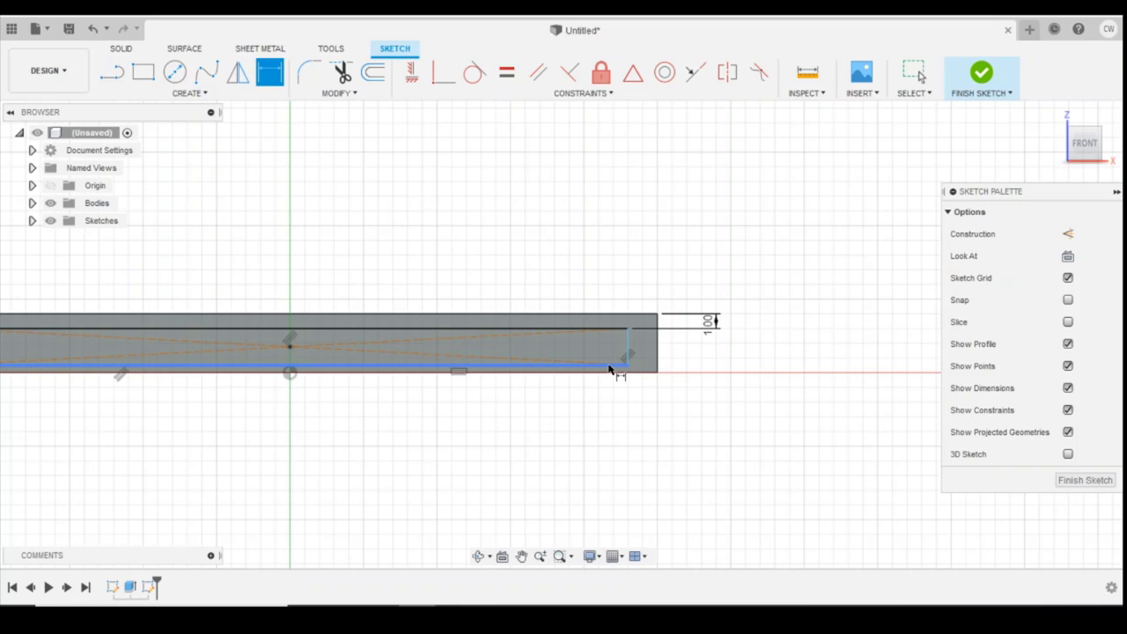
left_click(609, 370)
left_click(756, 372)
left_click(727, 370)
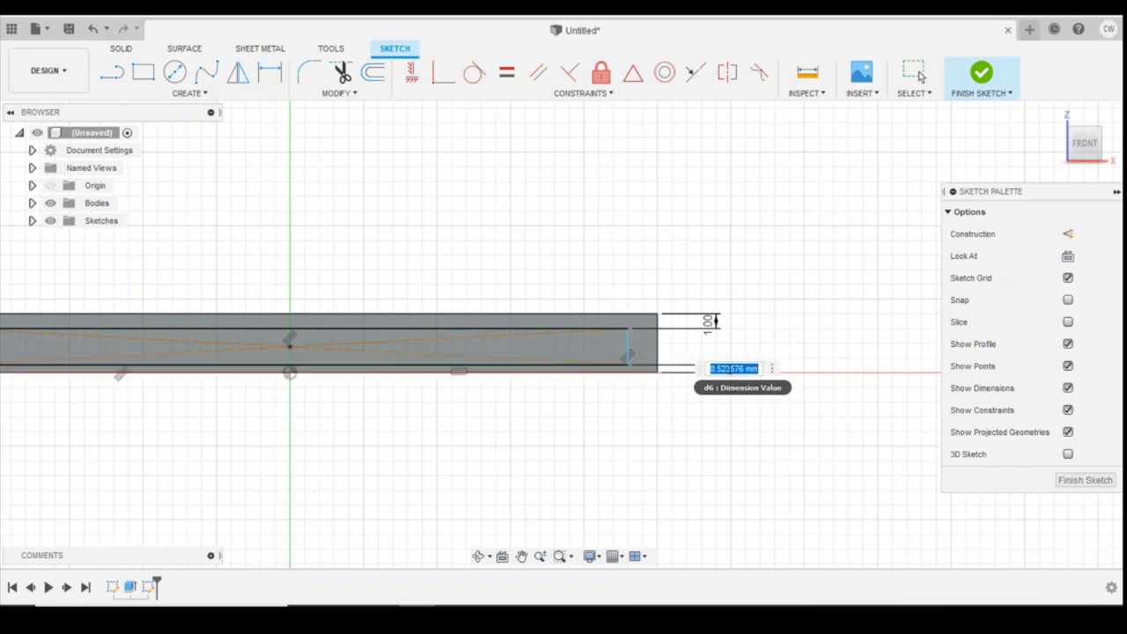
type("1")
key("Return")
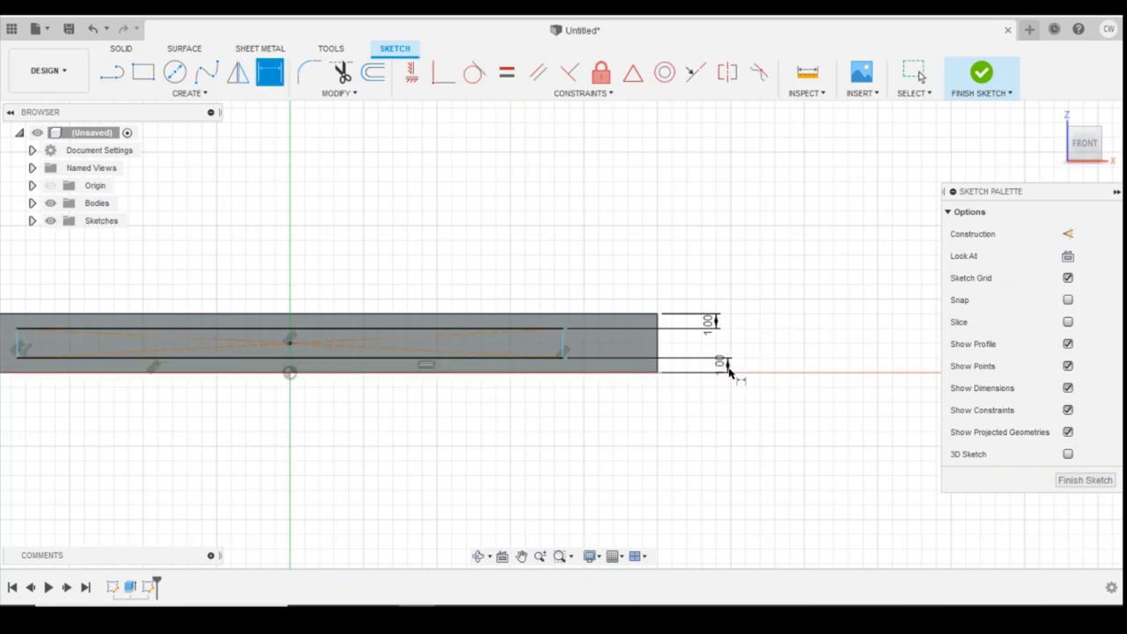
Dimension the right and left end gaps of the inner rectangle to 1 mm
left_click(564, 343)
left_click(658, 344)
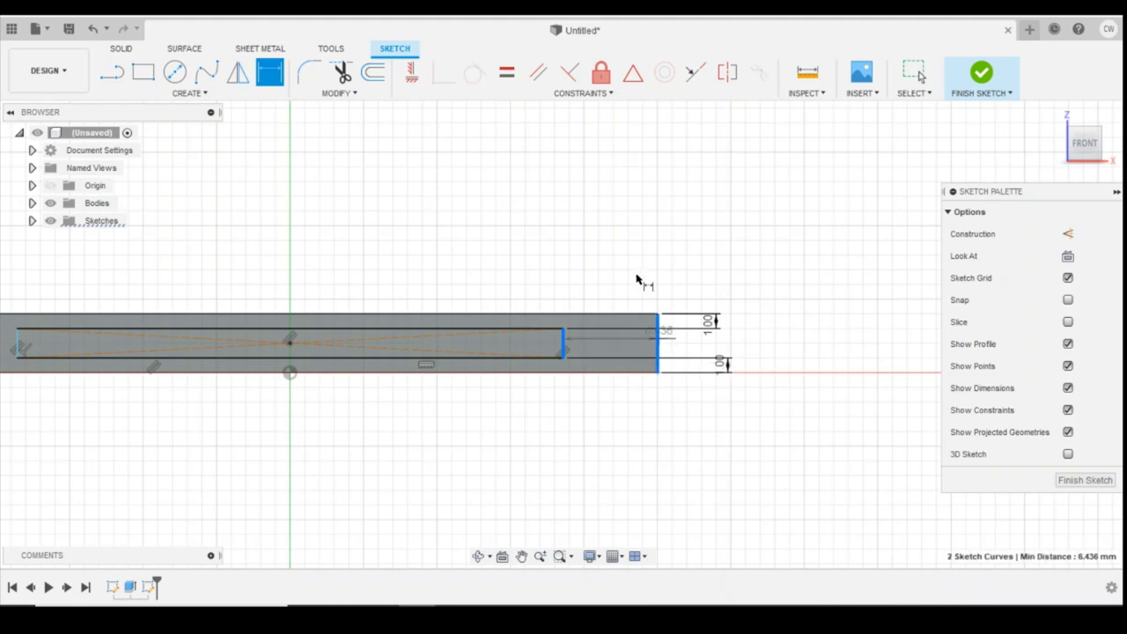
left_click(636, 277)
type("1")
key("Return")
scroll(596, 303, "down", 3)
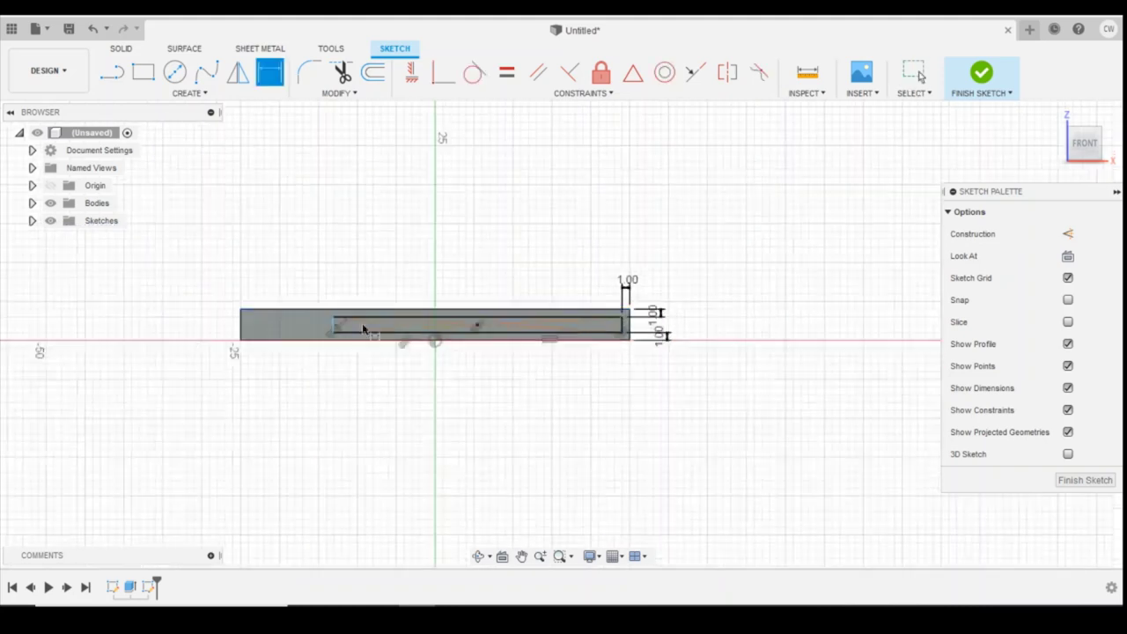
scroll(362, 328, "up", 5)
left_click(401, 304)
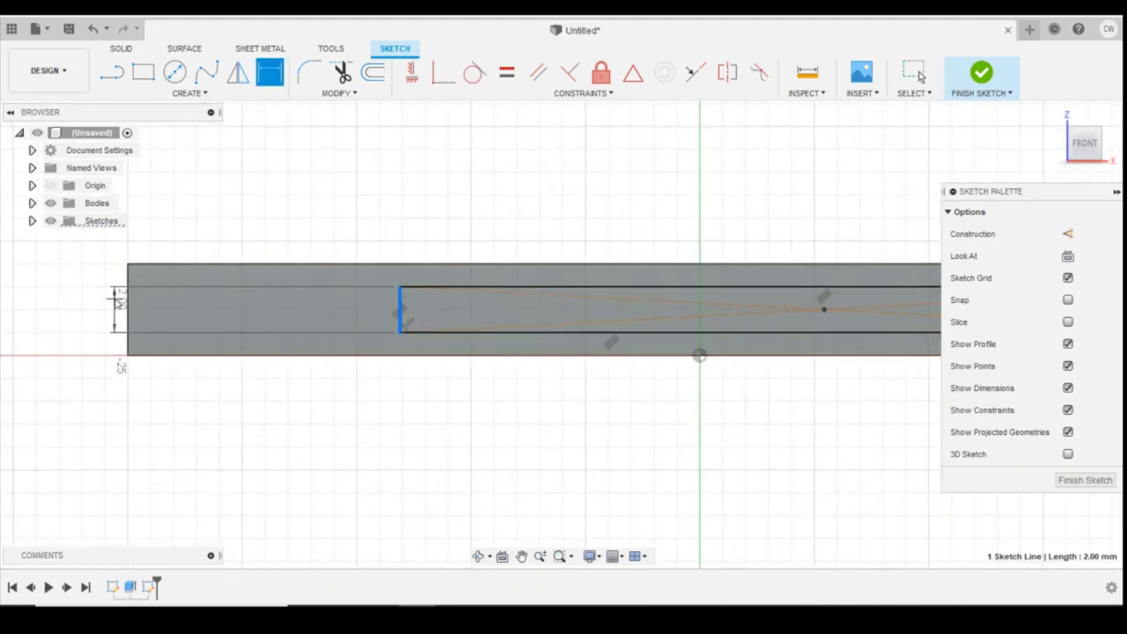
left_click(128, 304)
left_click(207, 203)
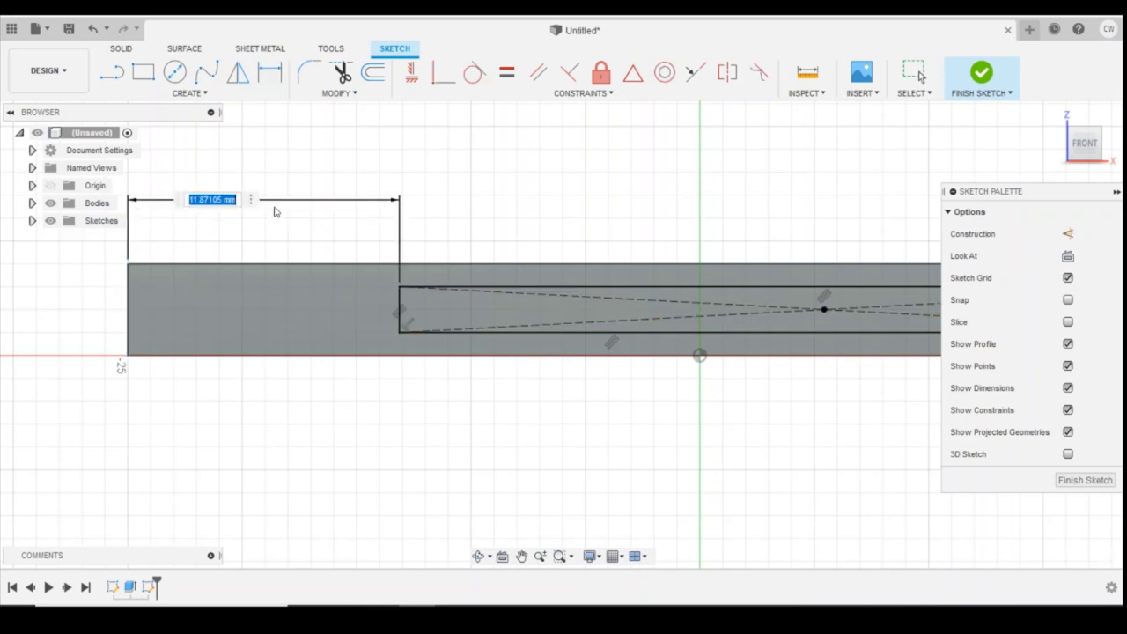
type("1")
key("Return")
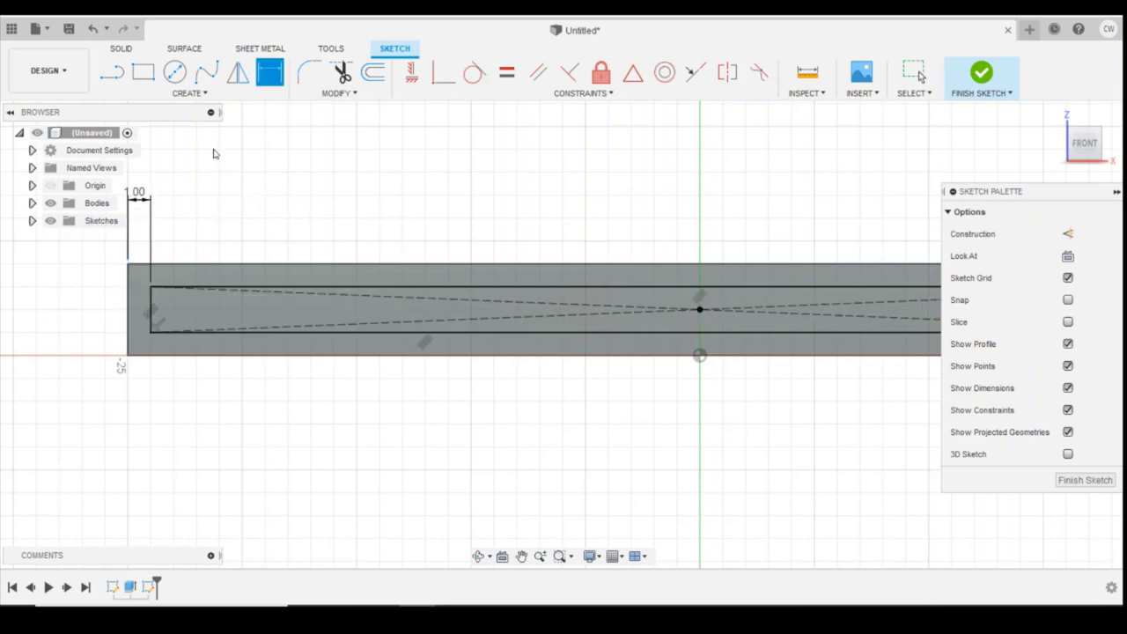
key("Escape")
Extrude the inner profile -0.5 mm to cut a recess, then view the board from the top
left_click(272, 311)
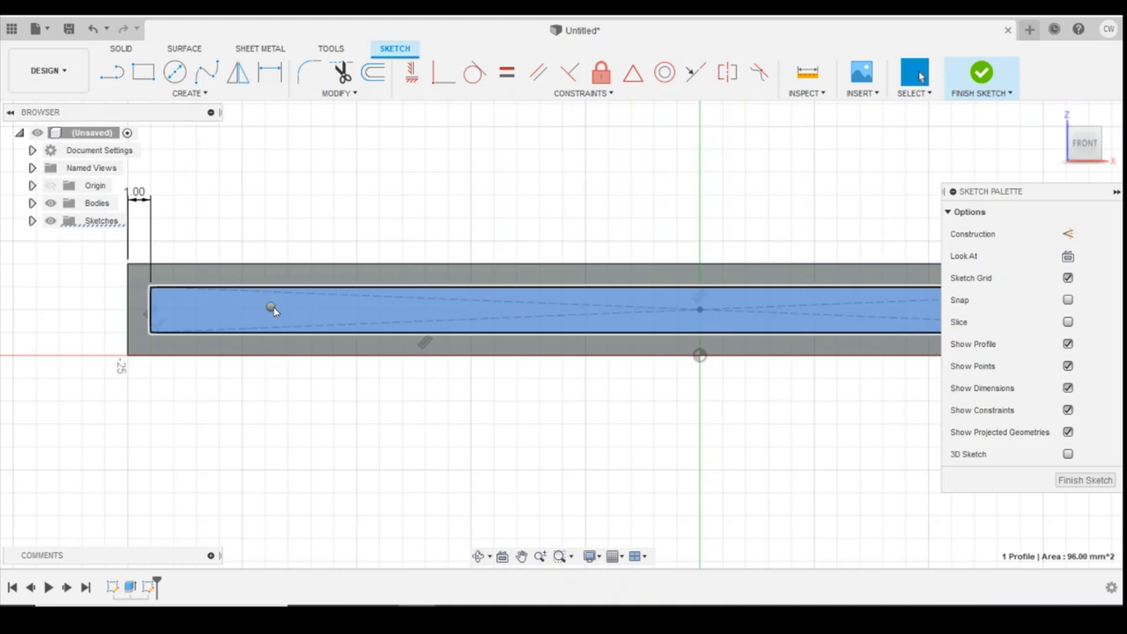
right_click(272, 309)
left_click(250, 371)
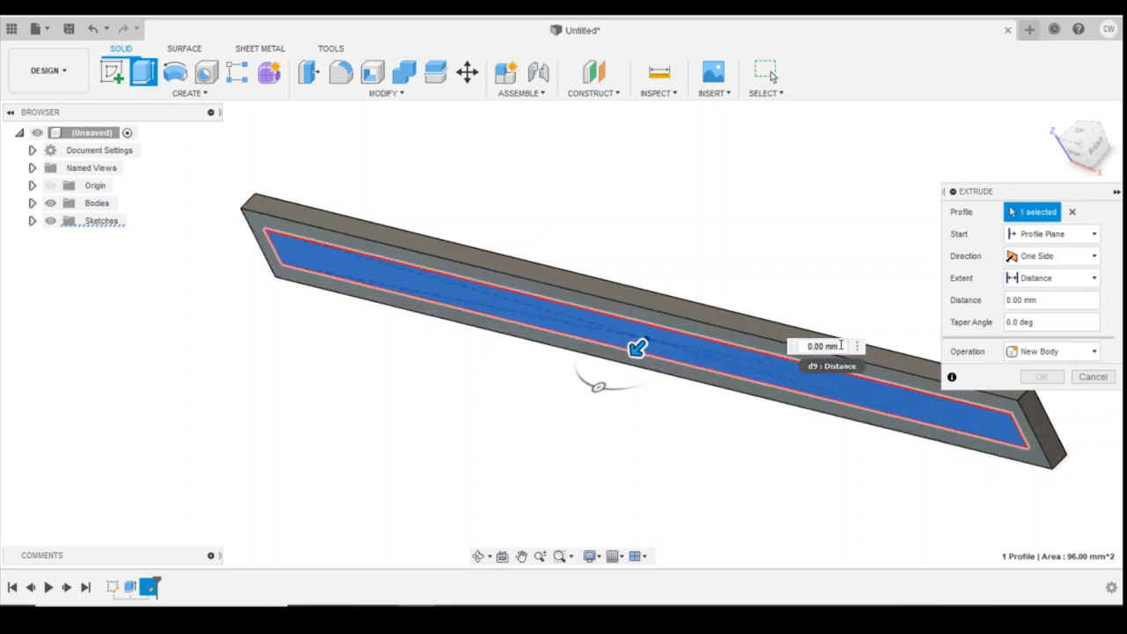
left_click(810, 346)
type("-0.5")
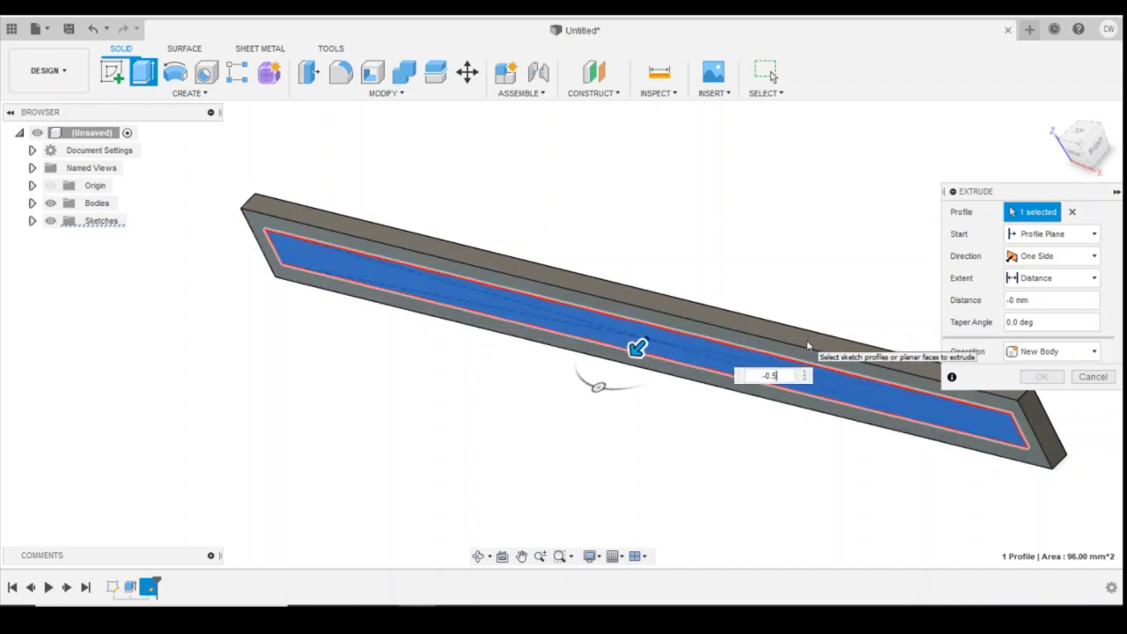
key("Return")
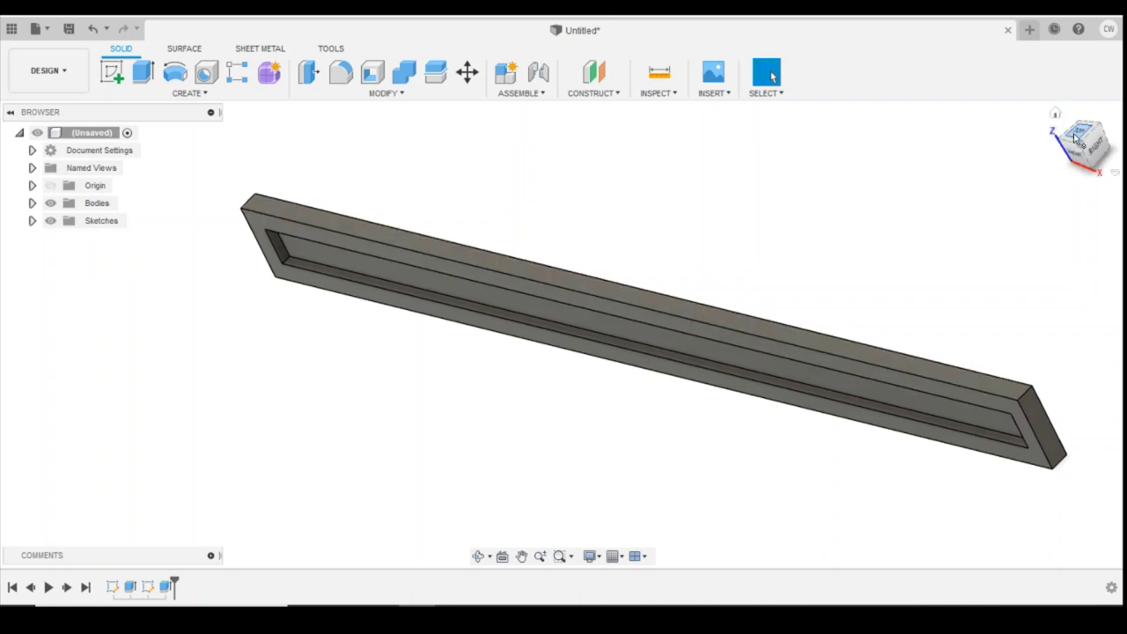
mouse_move(1075, 136)
left_mouse_down()
mouse_move(1024, 211)
mouse_move(1065, 157)
left_mouse_up()
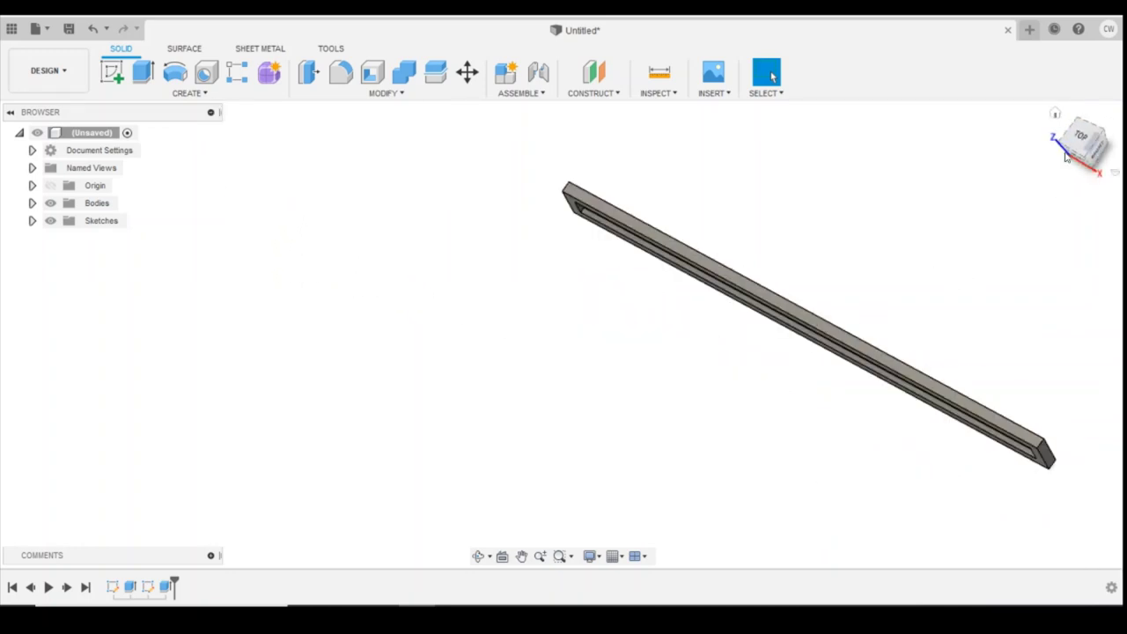
left_click(1083, 139)
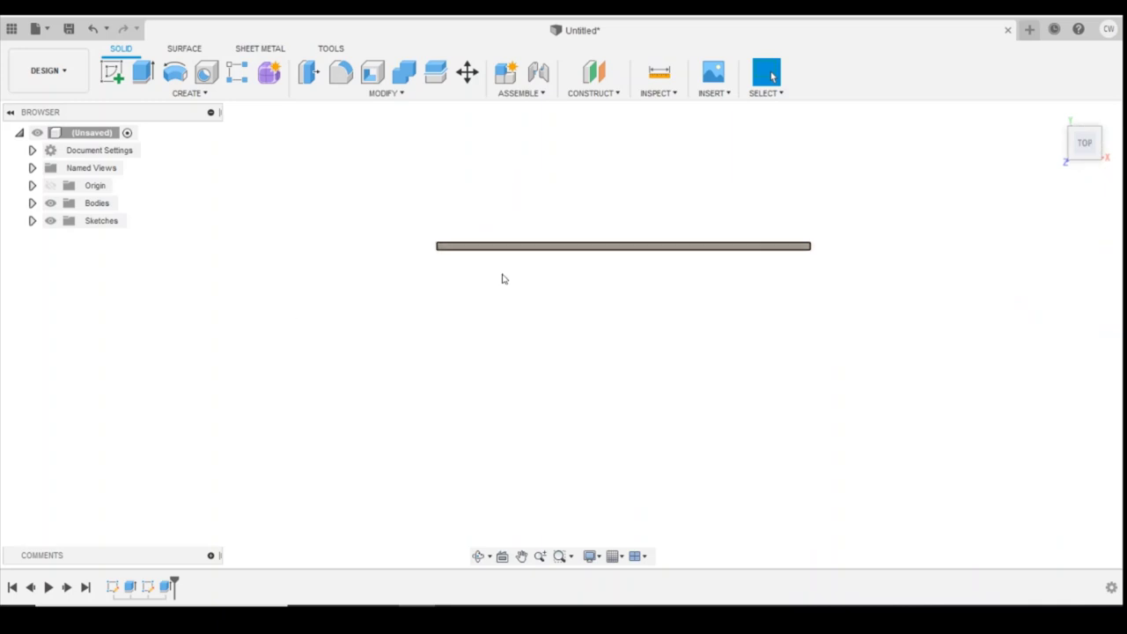
Zoom in on the recessed bar and begin a new sketch
scroll(931, 217, "up", 3)
scroll(991, 275, "down", 2)
scroll(466, 269, "up", 1)
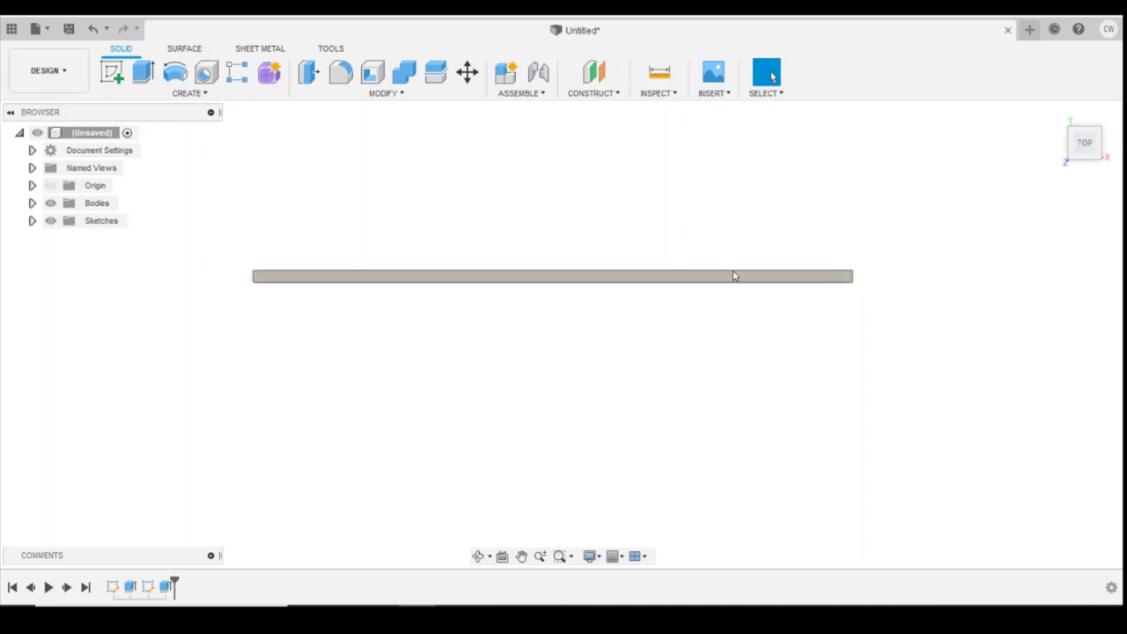
left_click(113, 76)
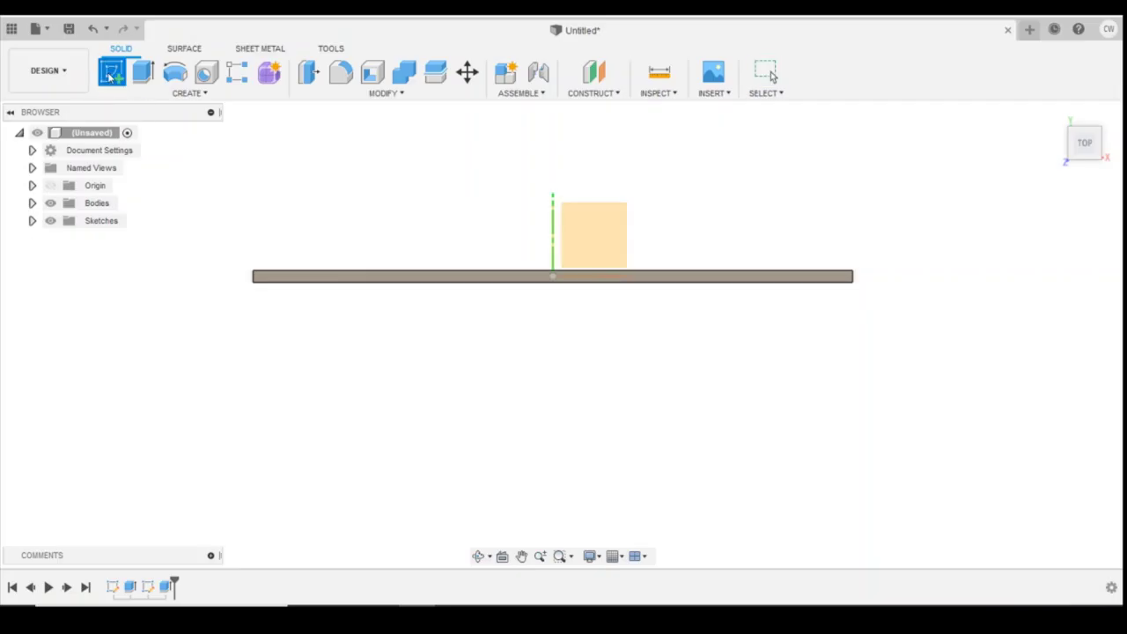
On the bar, draw a Ø1 mm circle dimensioned 2 mm from the left end
left_click(411, 316)
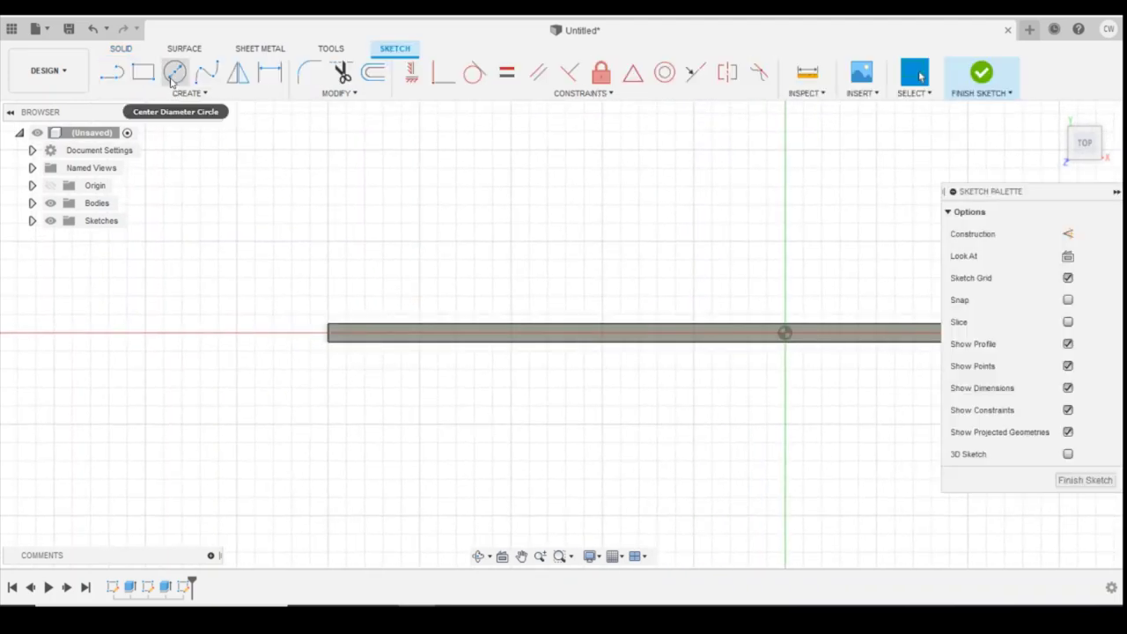
left_click(175, 76)
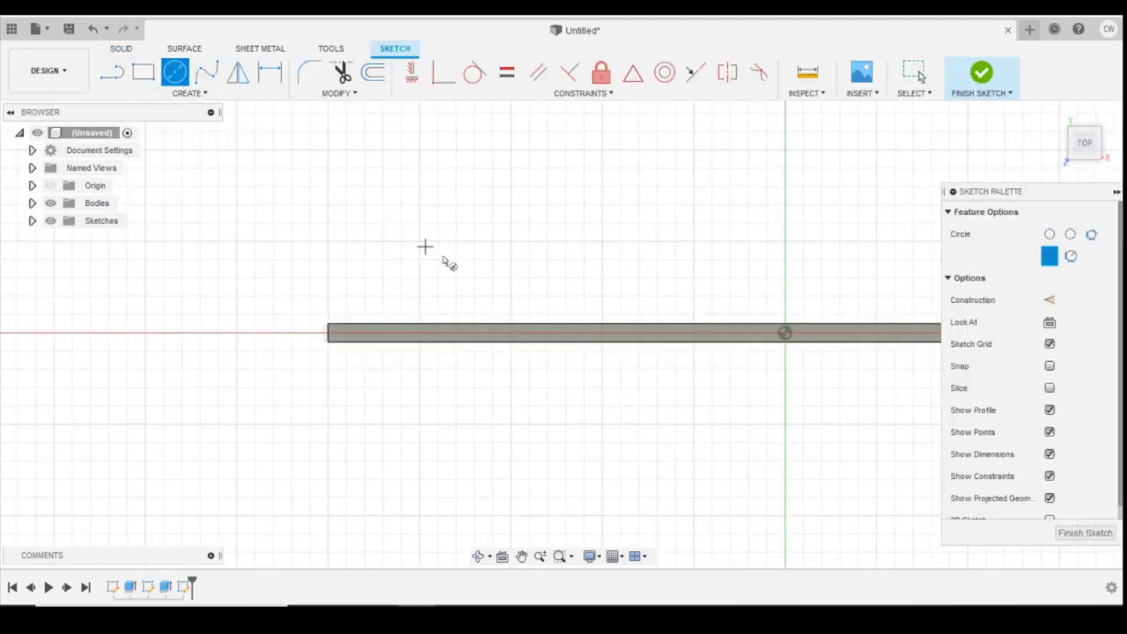
left_click(367, 324)
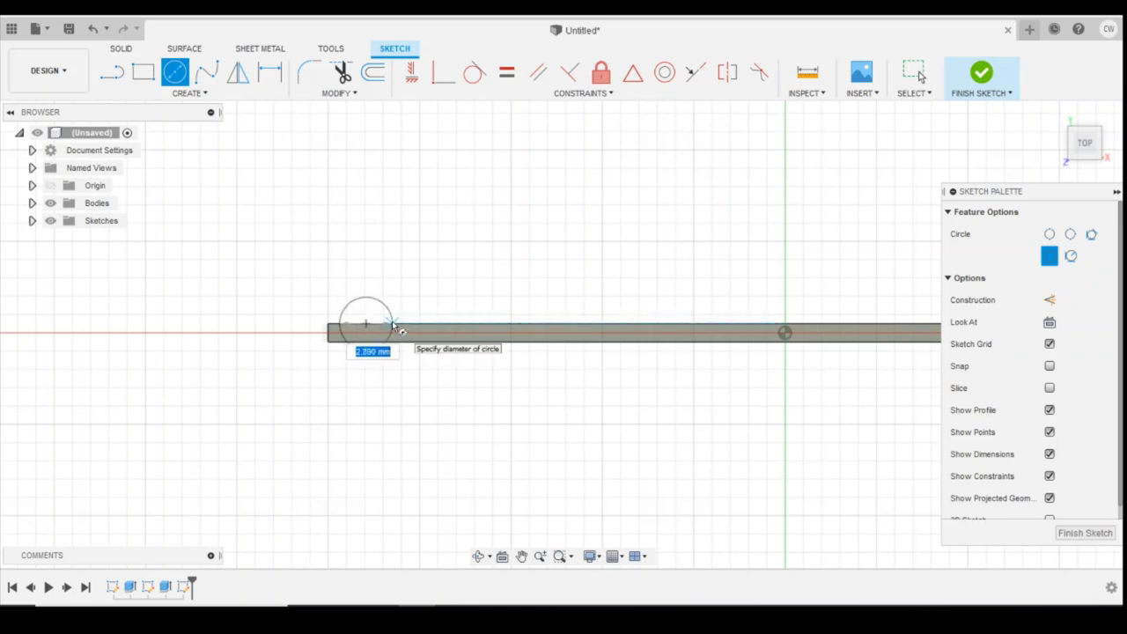
type("1")
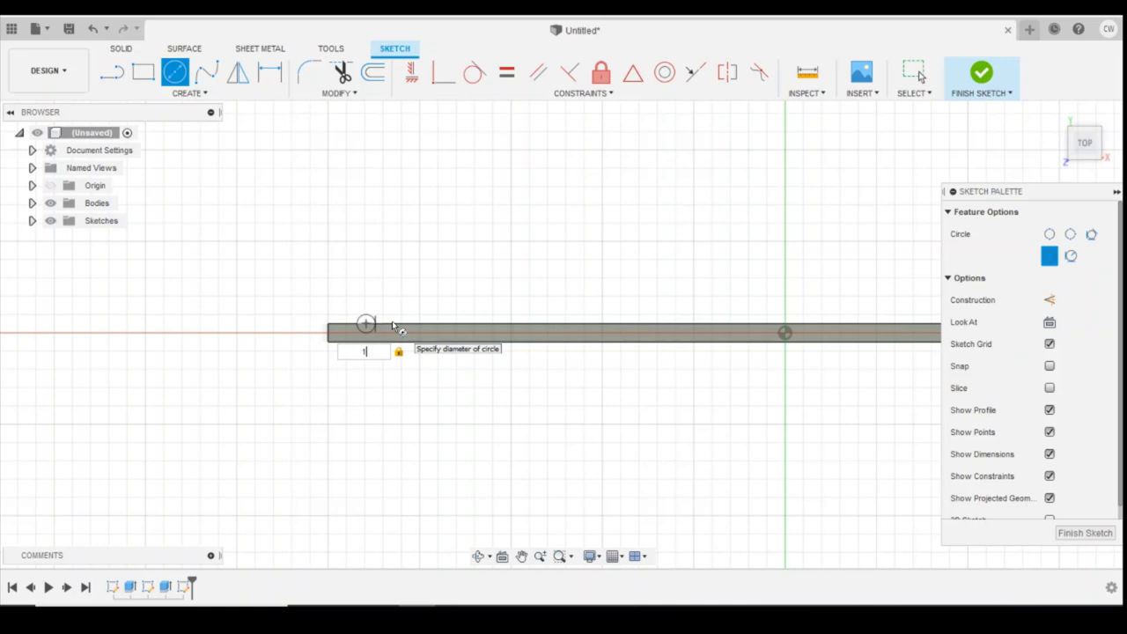
key("Return")
key("Escape")
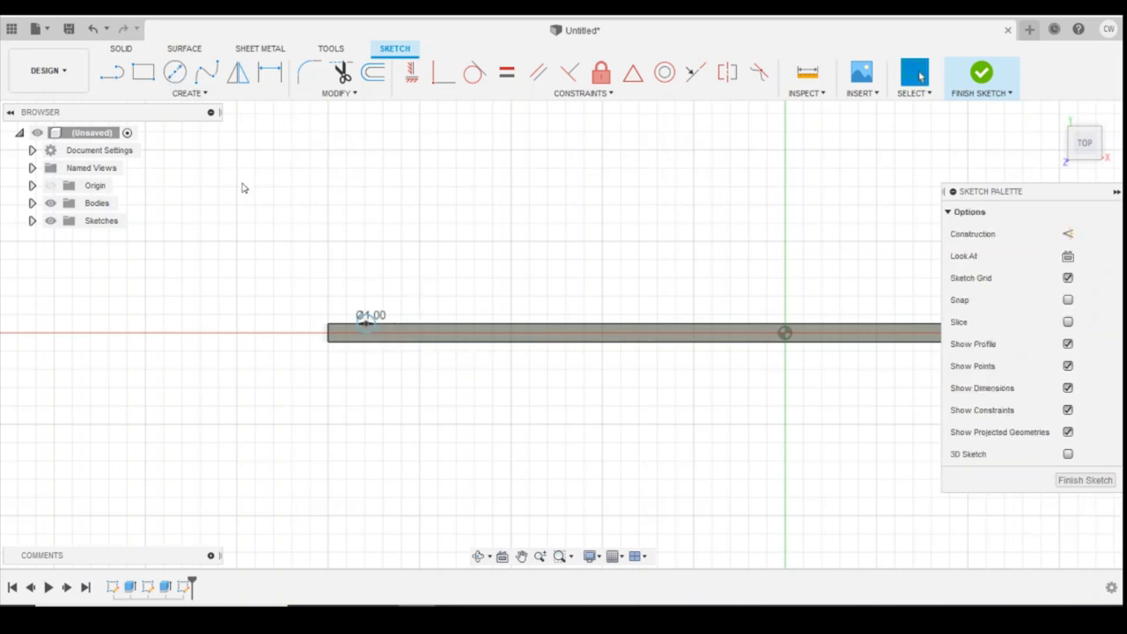
left_click(269, 73)
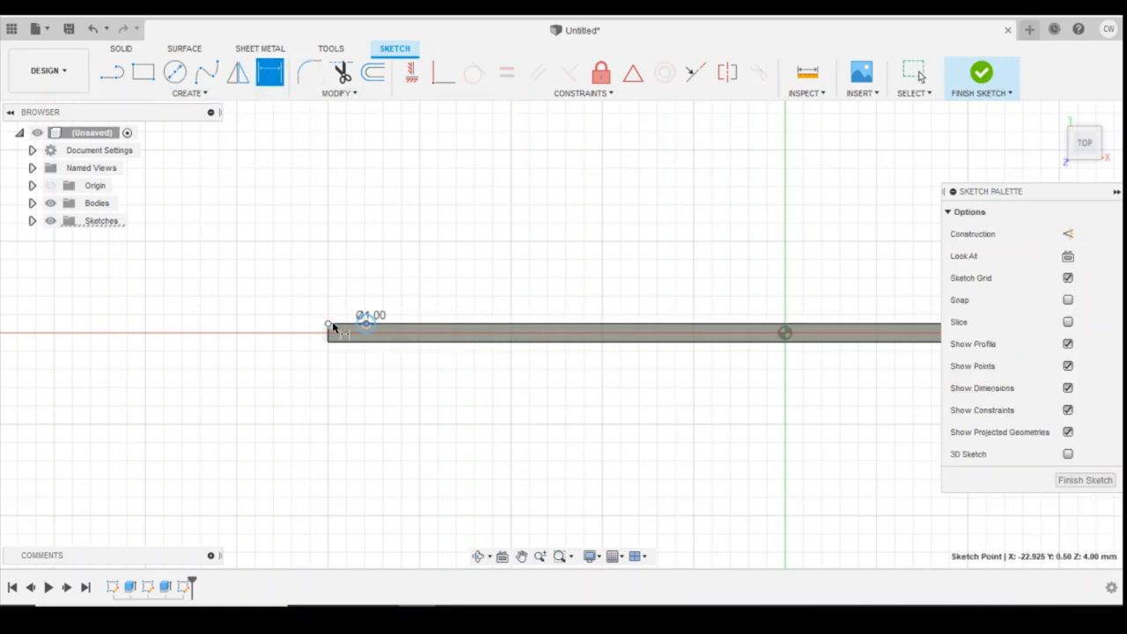
left_click(333, 326)
left_click(366, 323)
left_click(351, 258)
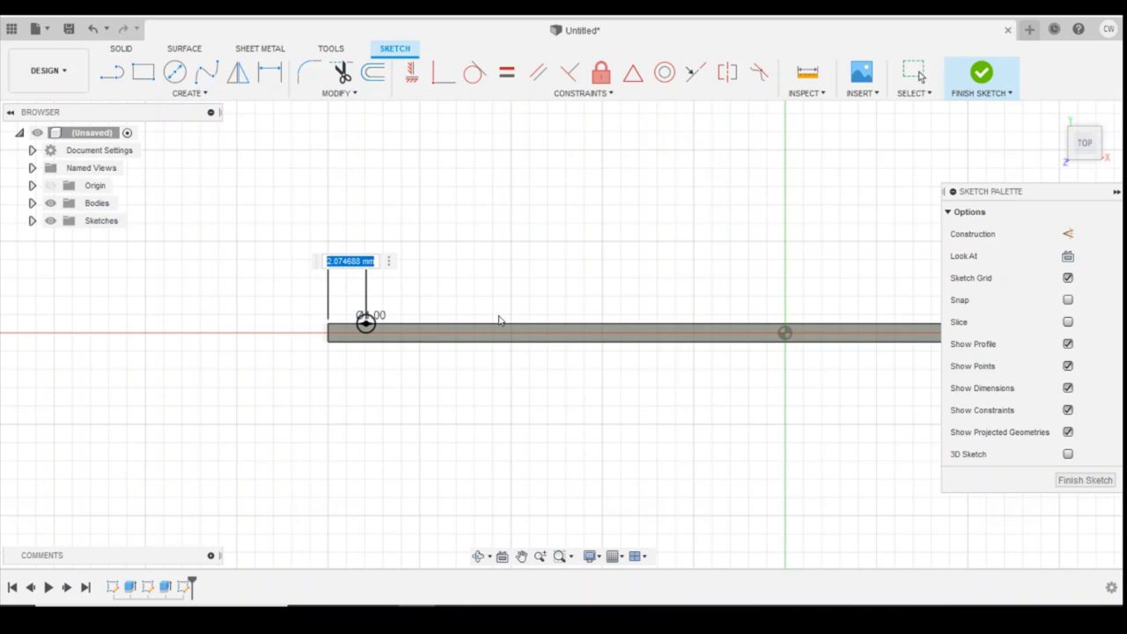
type("2")
key("Return")
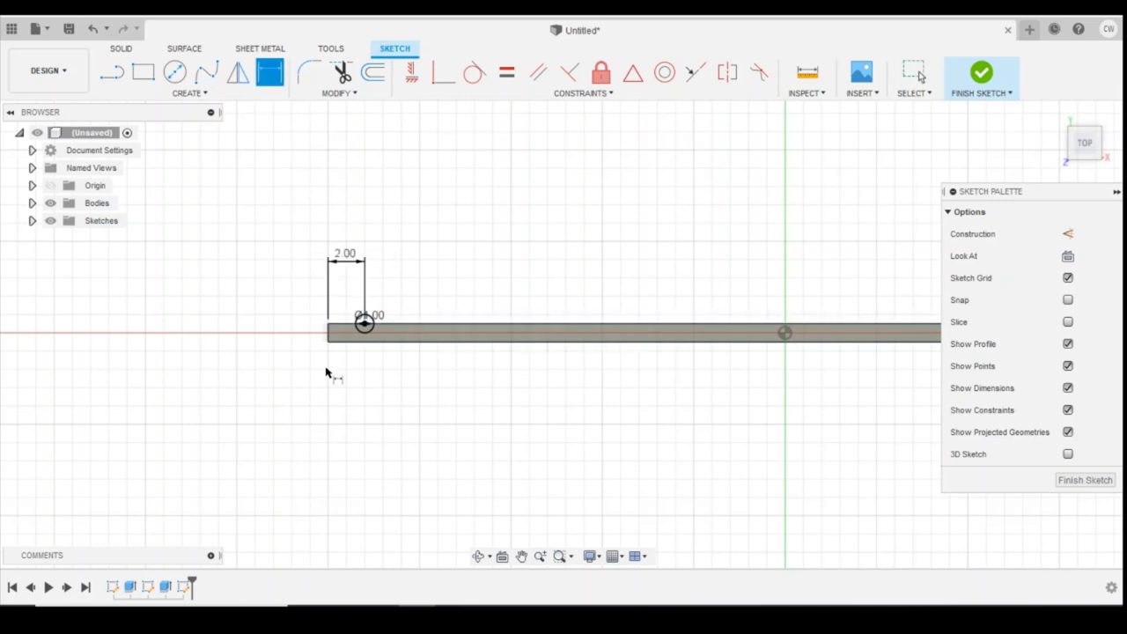
Draw a second Ø1 mm circle placed 2 mm in from the bar's right end
scroll(327, 372, "down", 3)
left_click(175, 72)
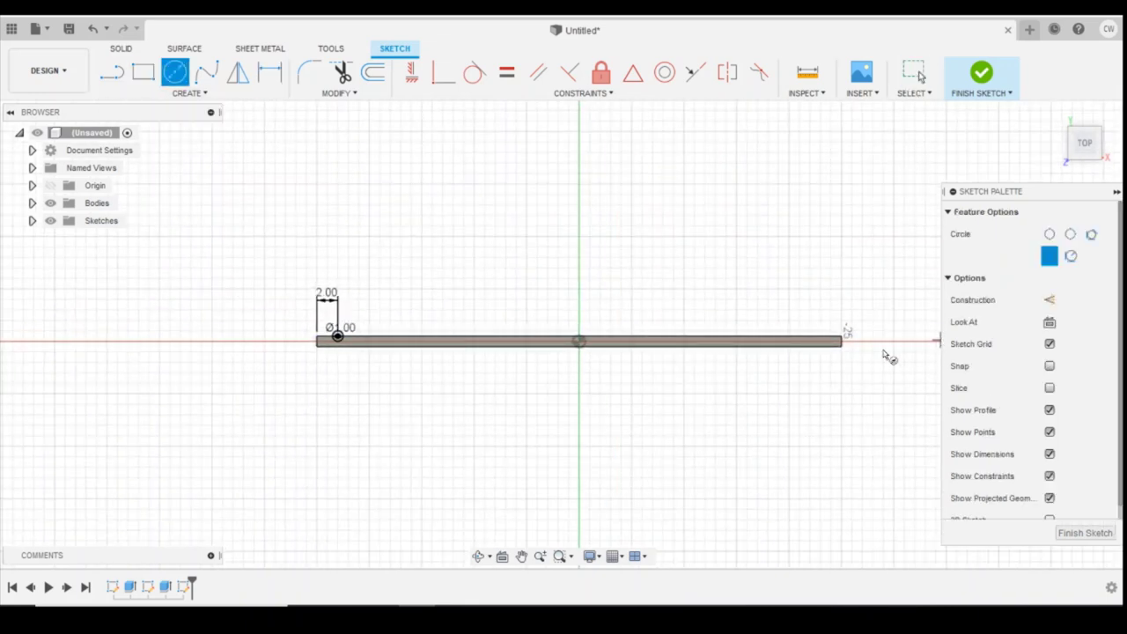
left_click(819, 336)
type("1")
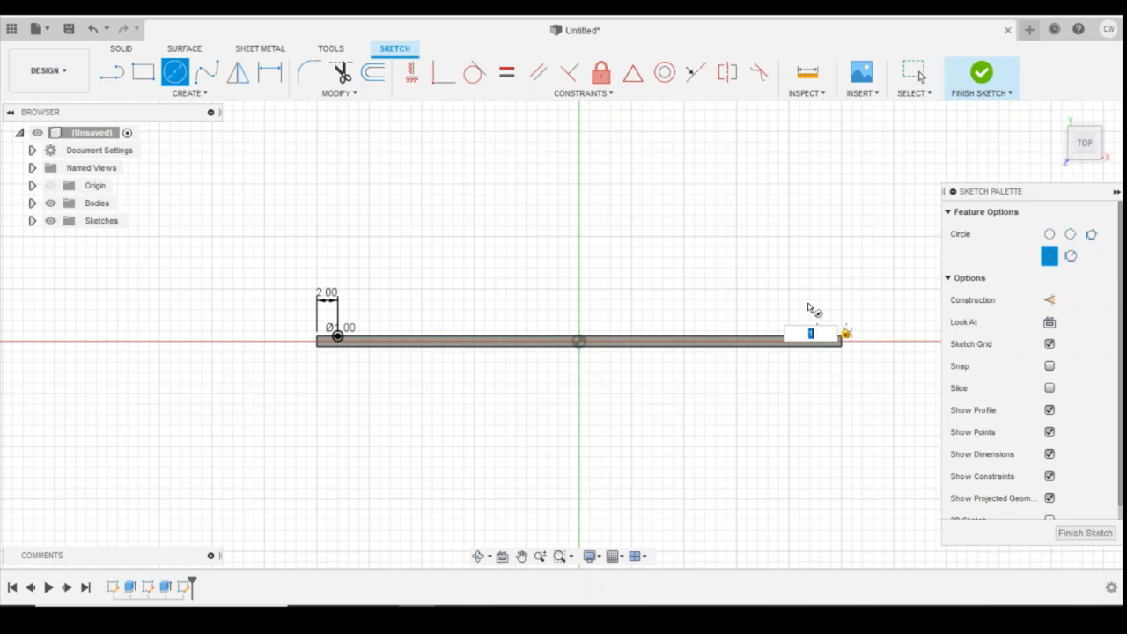
key("Return")
key("Escape")
left_click(270, 73)
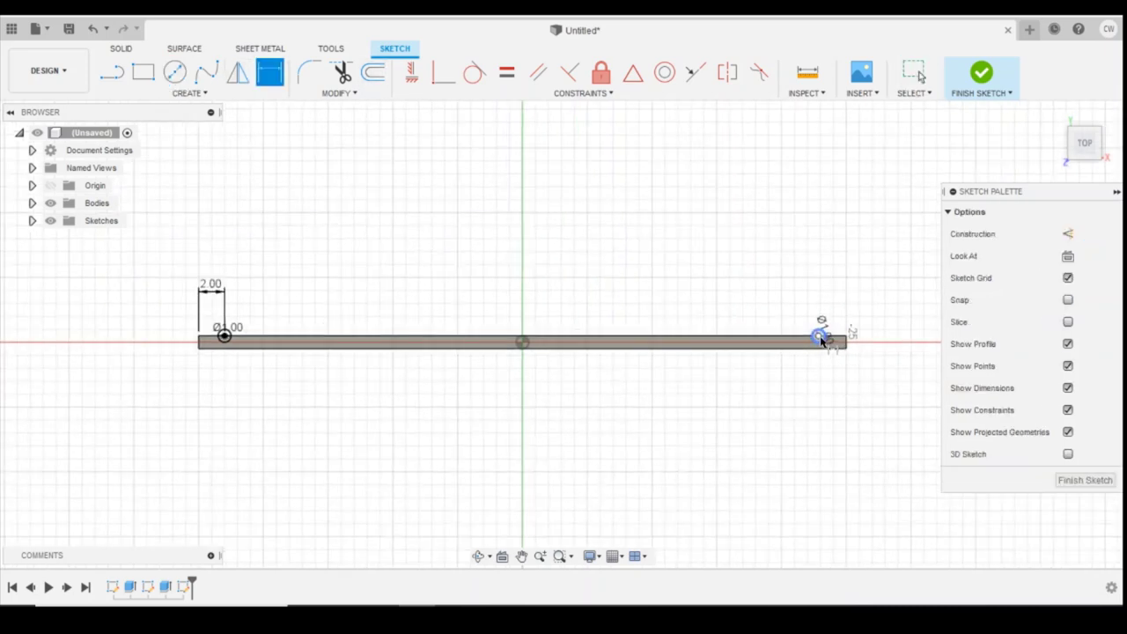
scroll(819, 335, "up", 3)
left_click(854, 339)
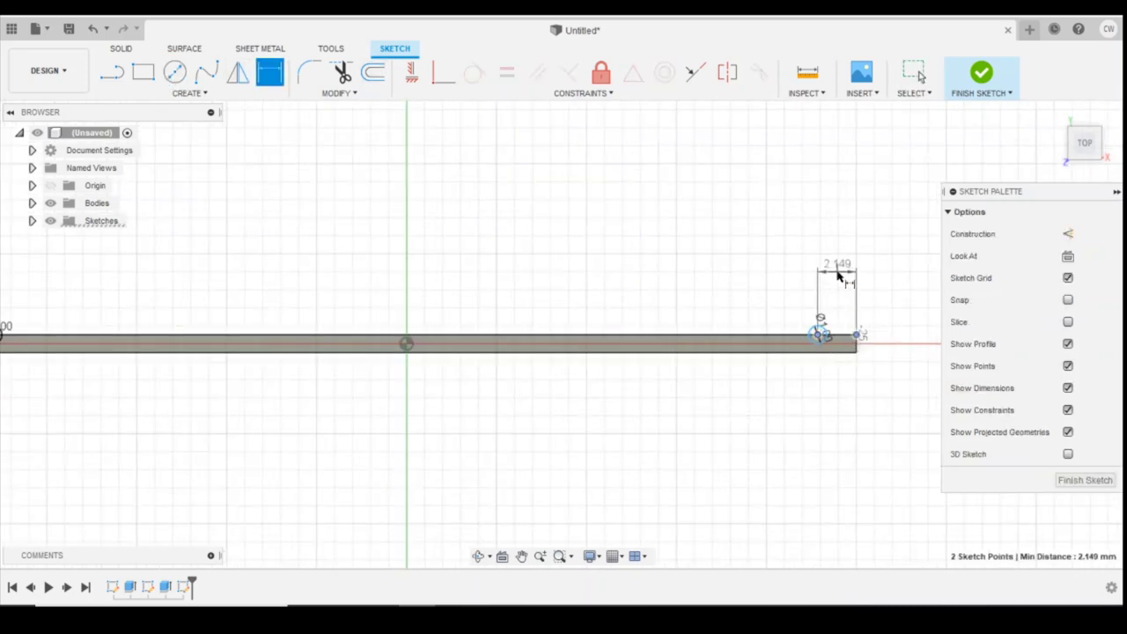
left_click(837, 277)
type("2")
key("Return")
scroll(756, 273, "down", 3)
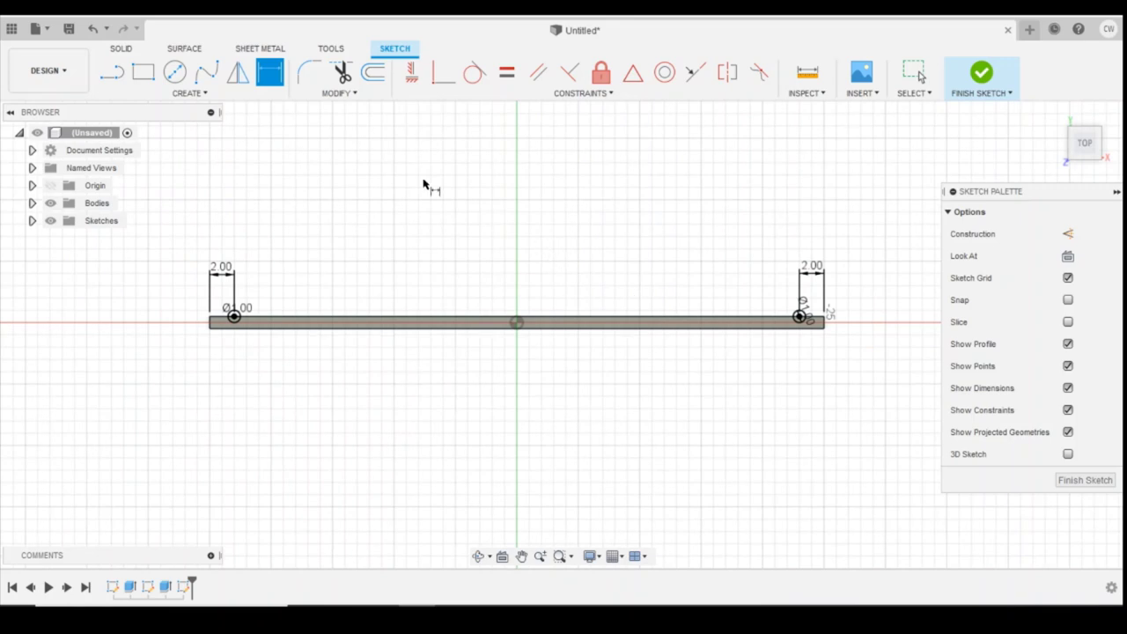
Add a third Ø1 mm circle, dimensioned 16 mm from the left end circle
left_click(176, 72)
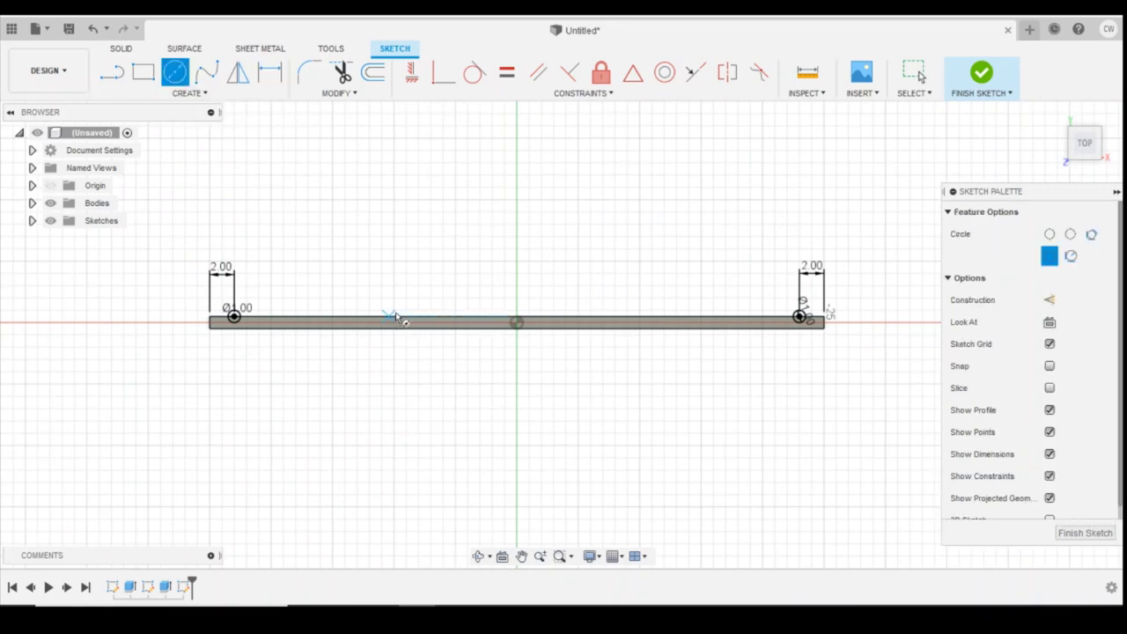
left_click(401, 317)
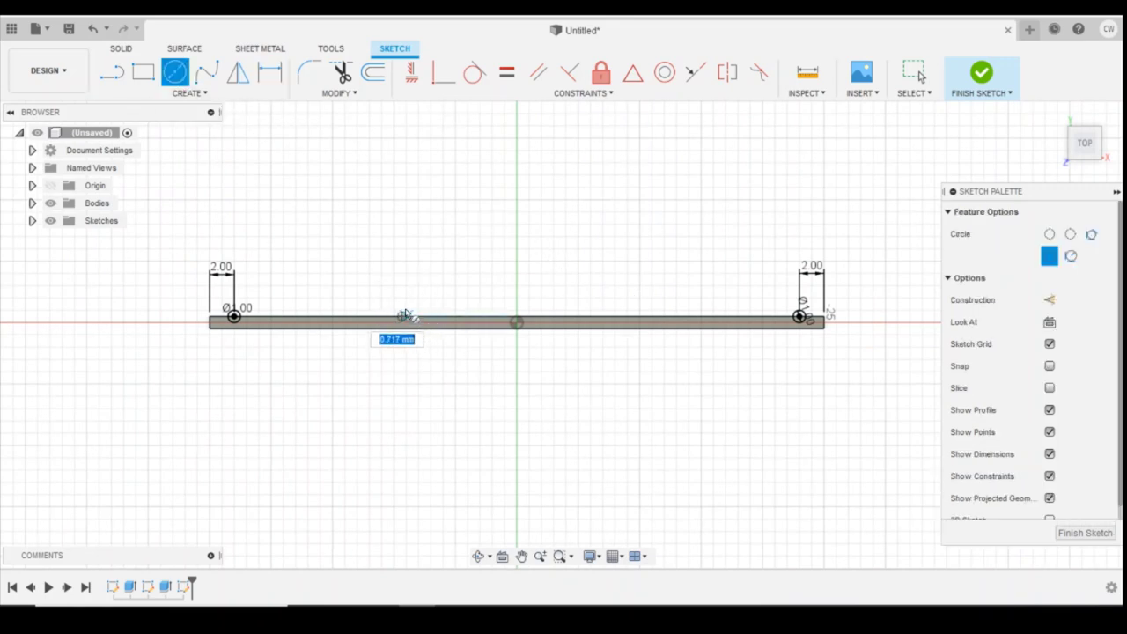
type("1")
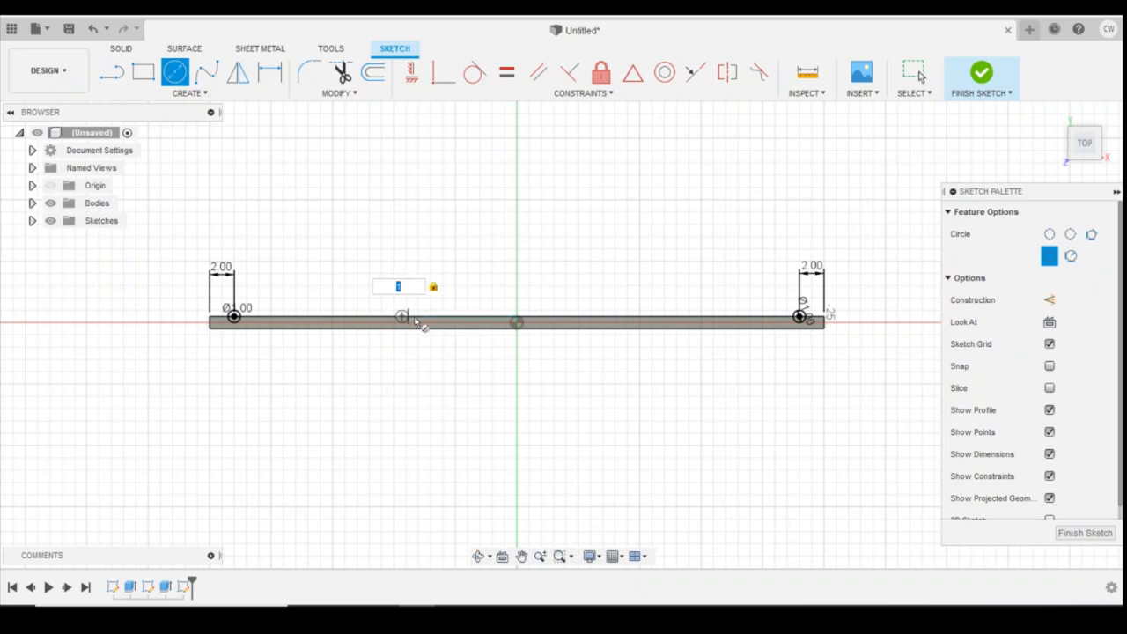
key("Return")
key("Escape")
key("d")
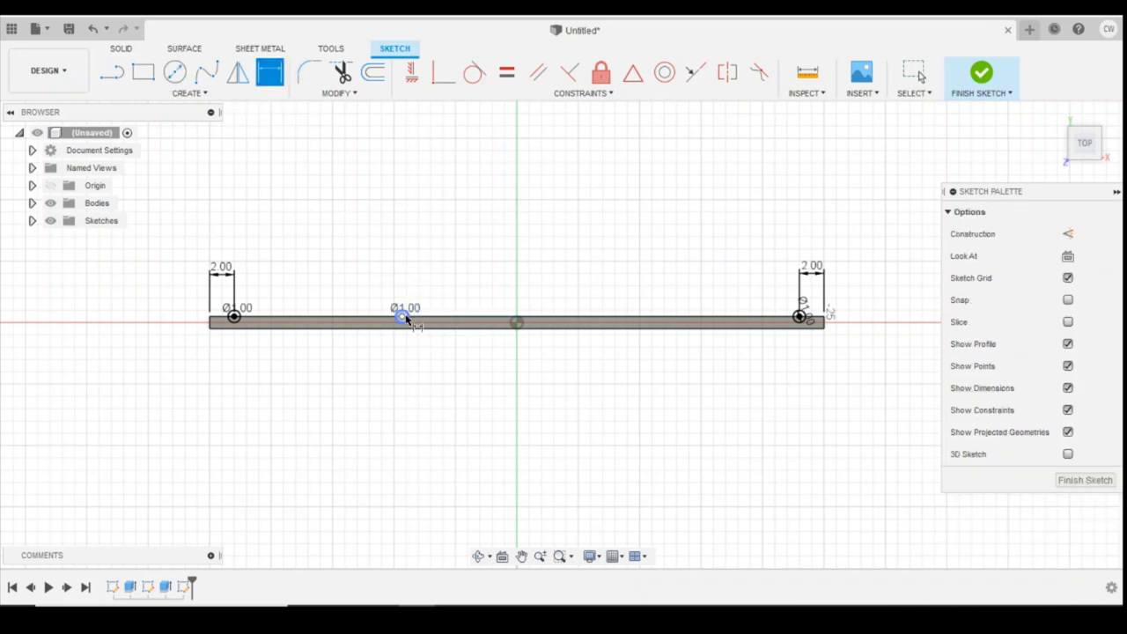
left_click(213, 322)
left_click(402, 316)
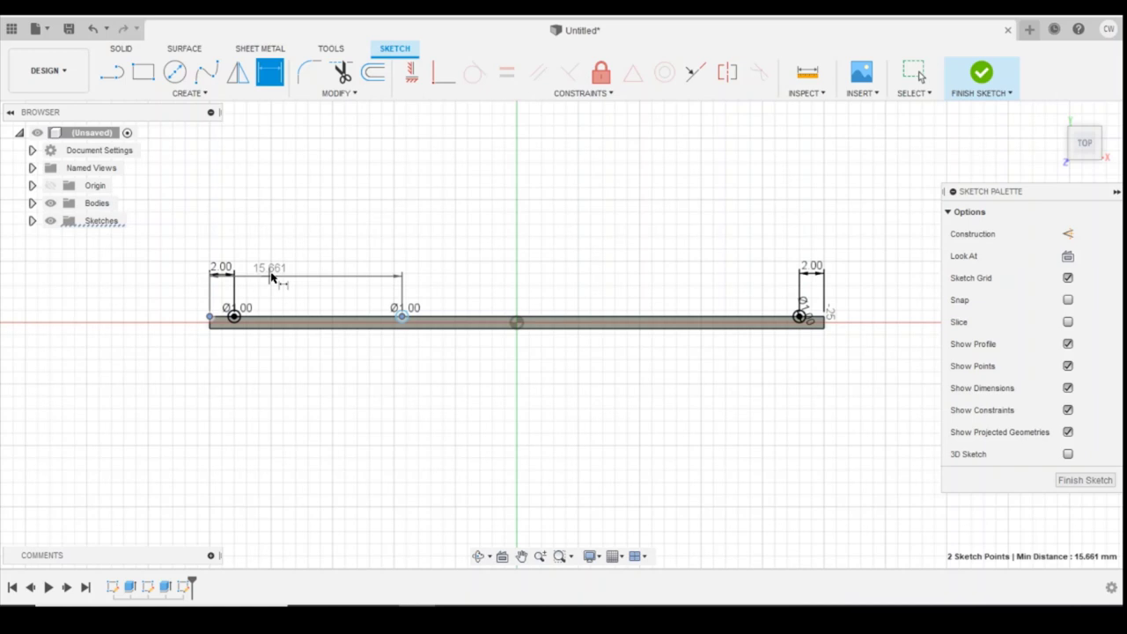
left_click(278, 276)
type("1")
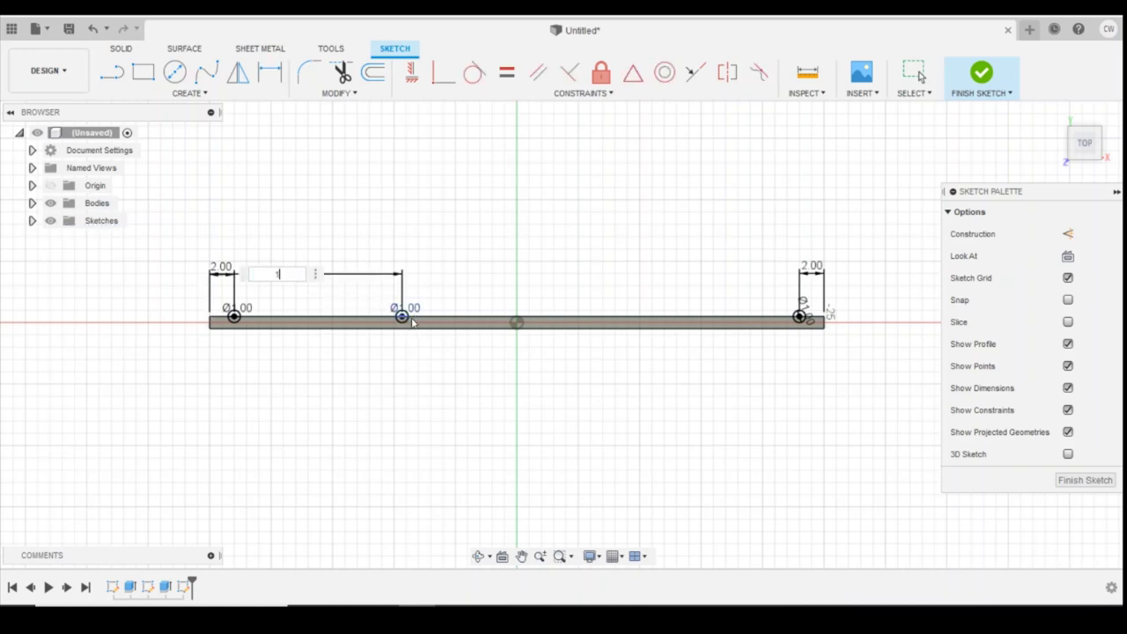
type("6")
key("Return")
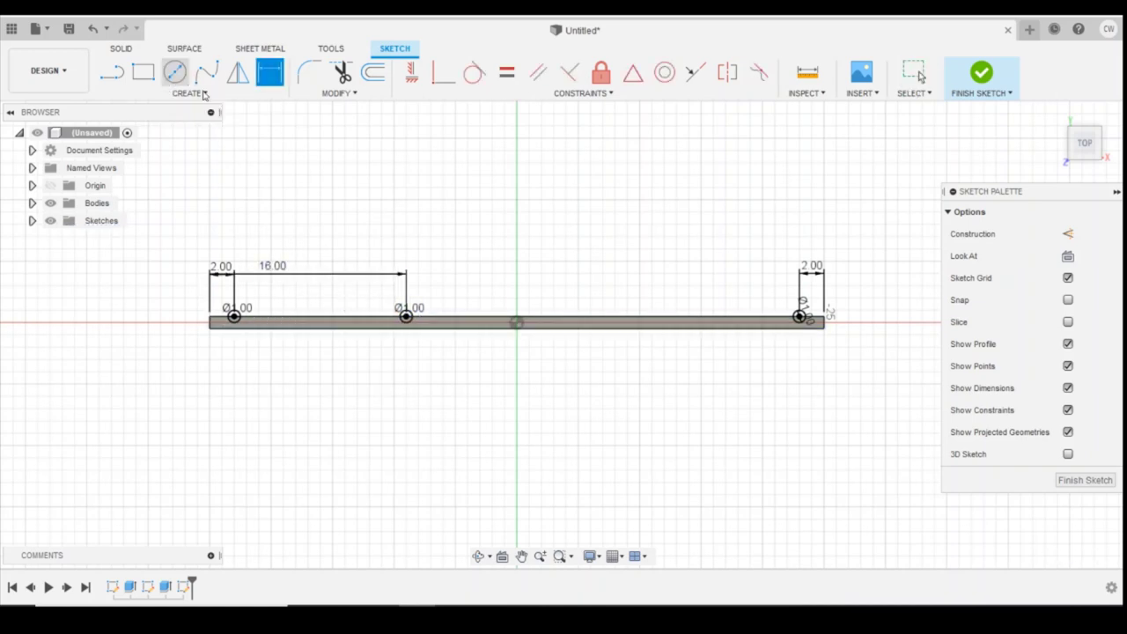
Add a fourth Ø1 mm circle on the bar's edge, 16 mm from the right circle
key("c")
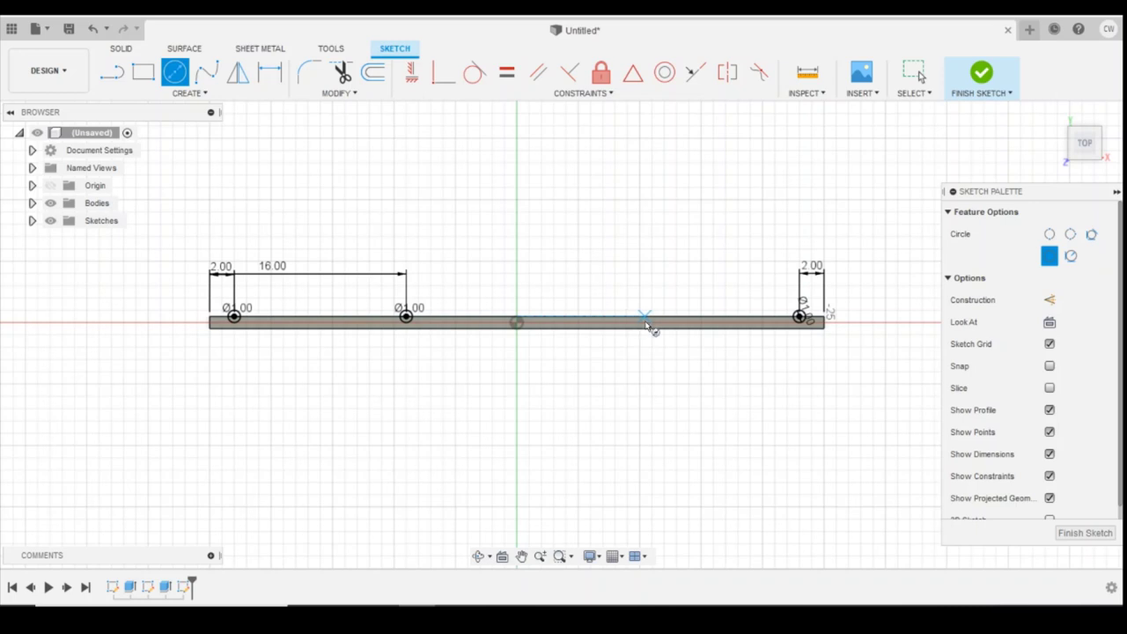
scroll(649, 324, "up", 2)
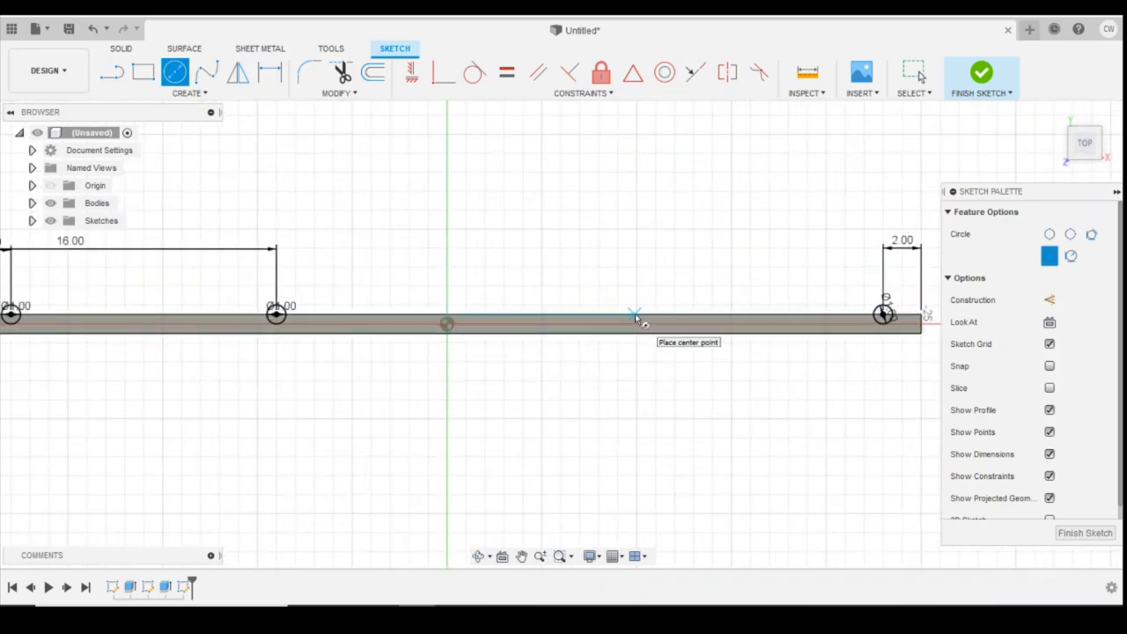
left_click(634, 314)
type("1")
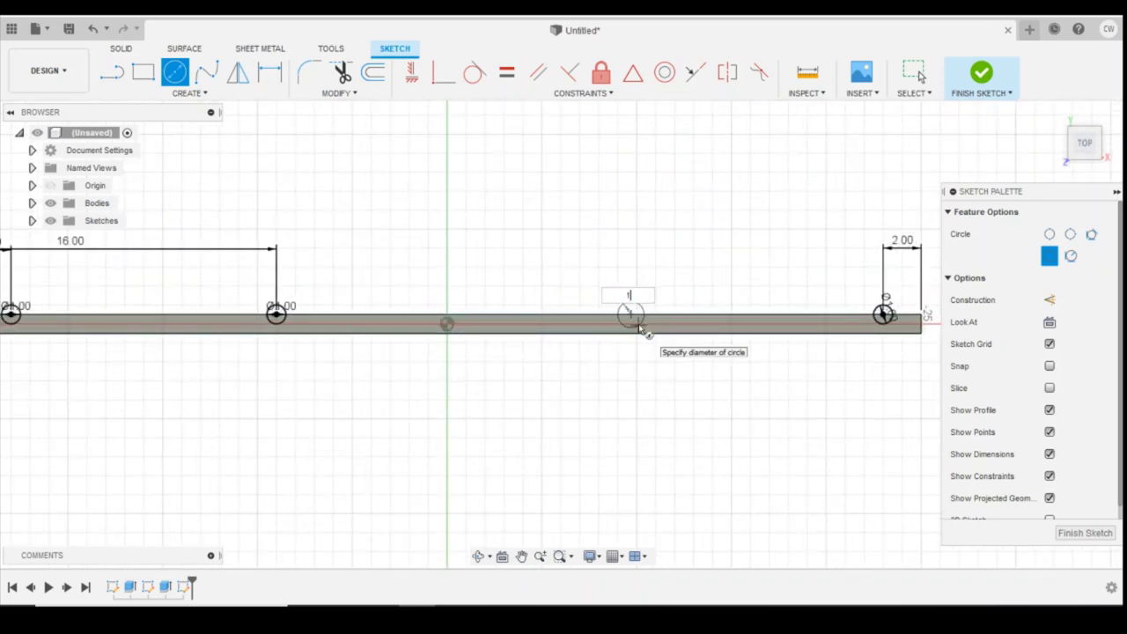
key("Return")
key("Escape")
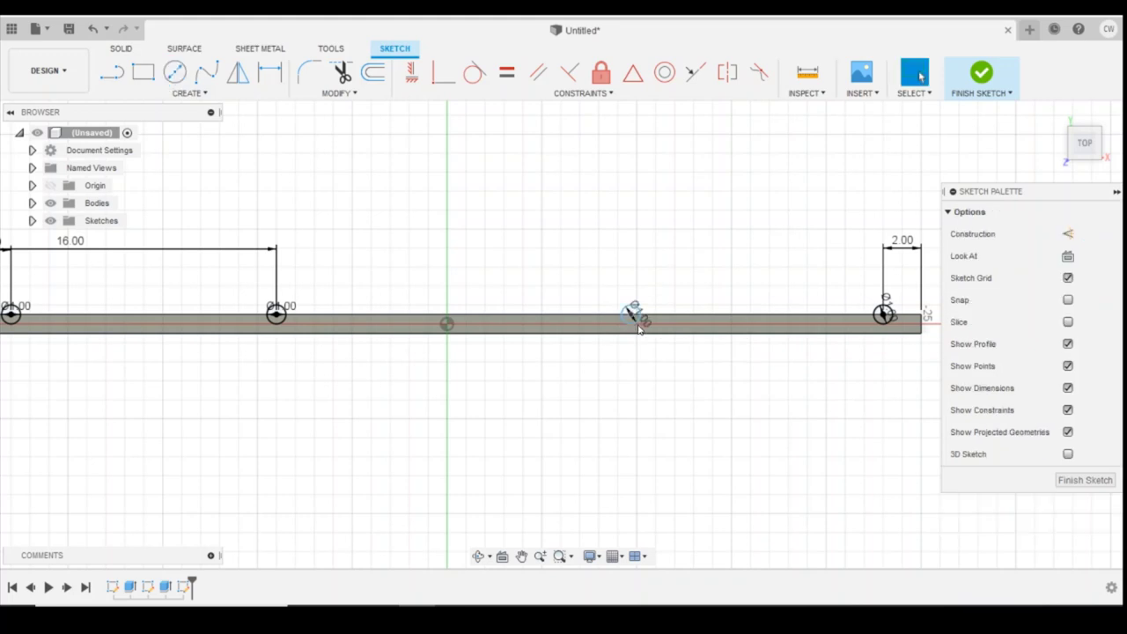
left_click(271, 75)
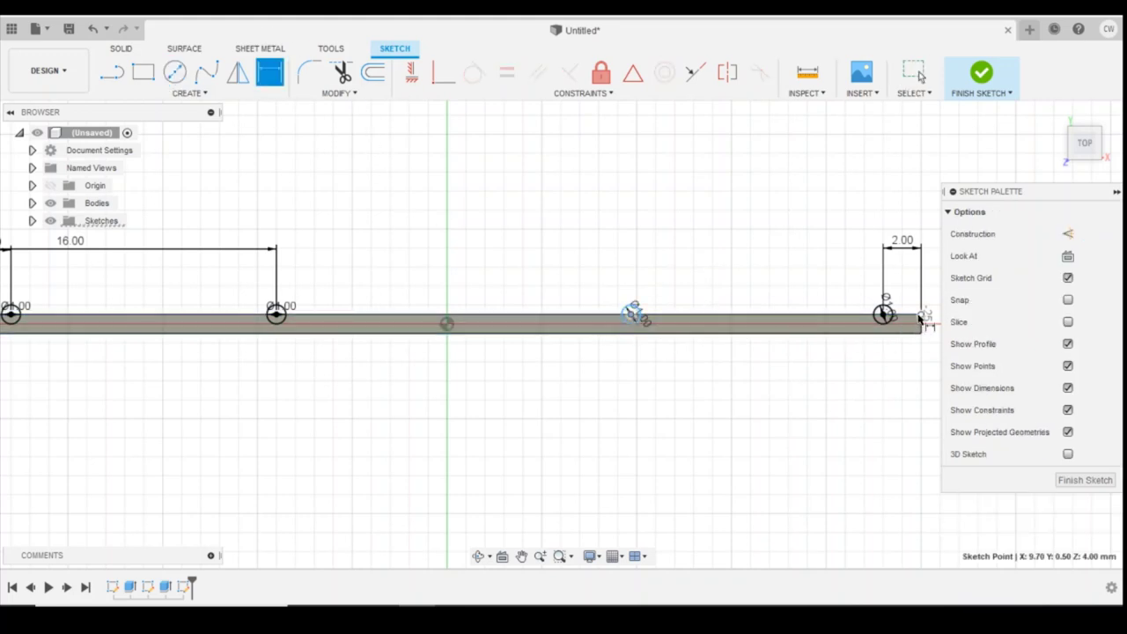
left_click(884, 315)
left_click(780, 261)
type("1")
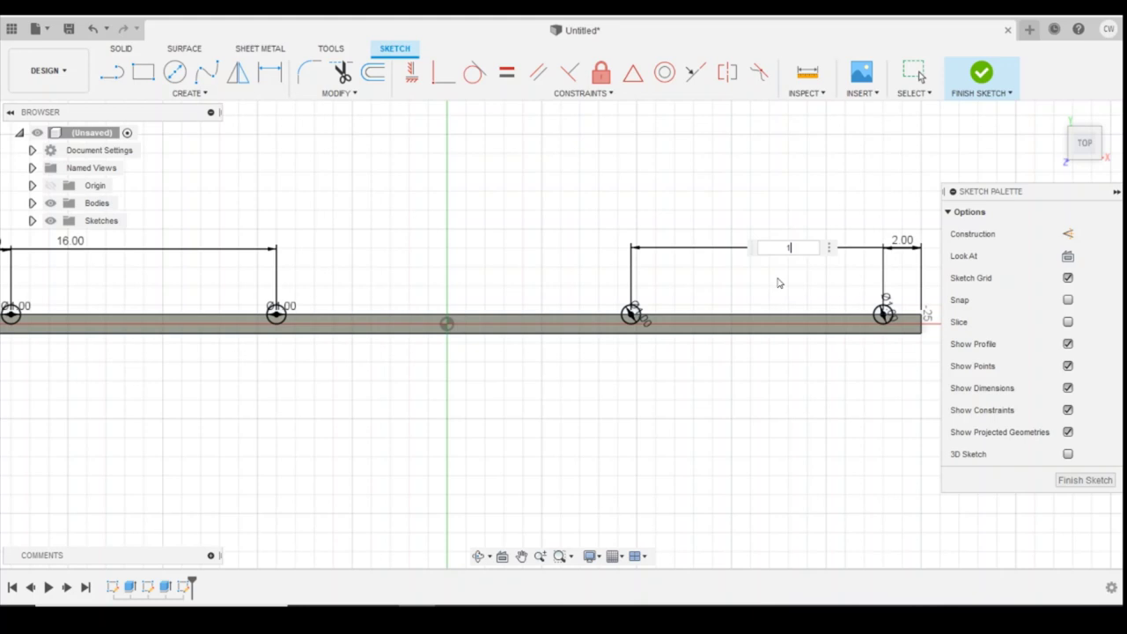
type("6")
key("Return")
scroll(790, 308, "up", 5)
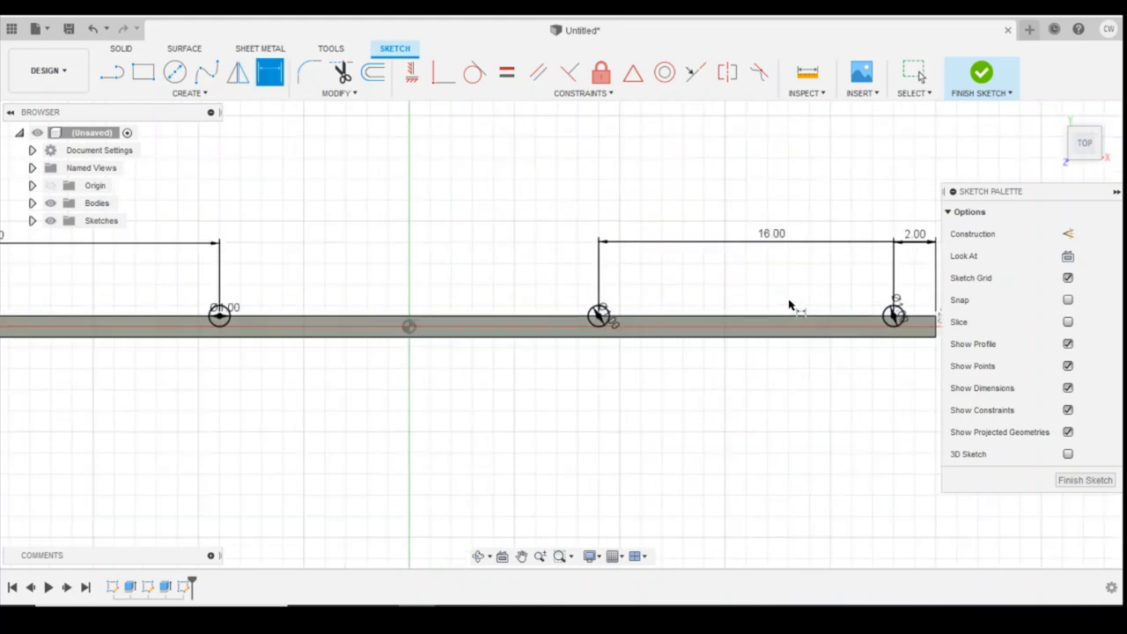
scroll(217, 347, "down", 3)
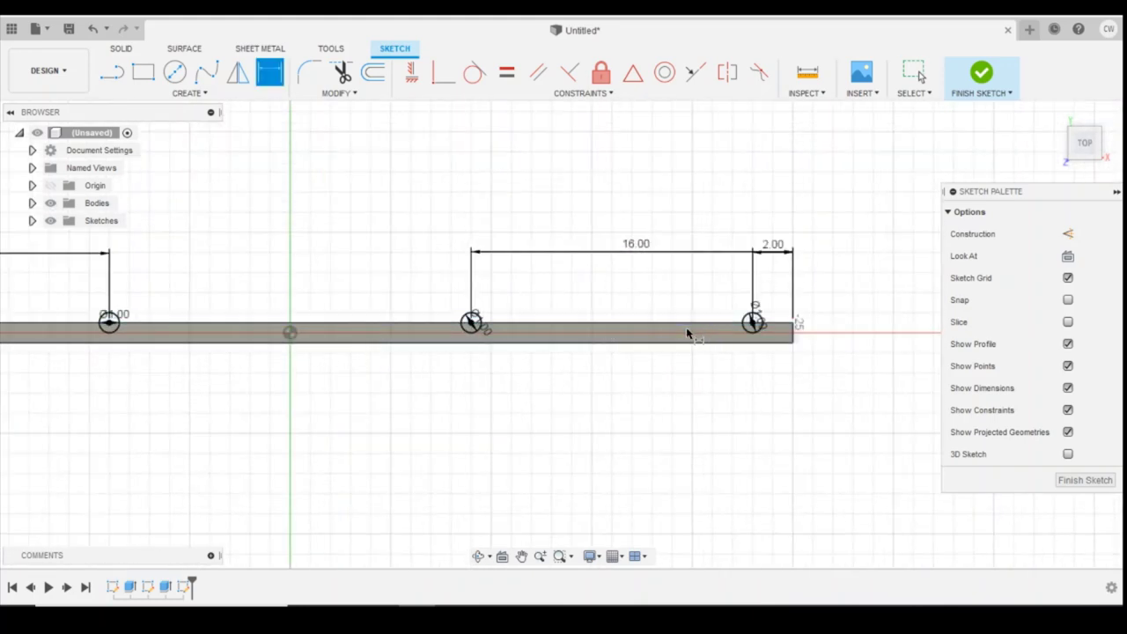
scroll(753, 323, "up", 4)
scroll(761, 319, "up", 1)
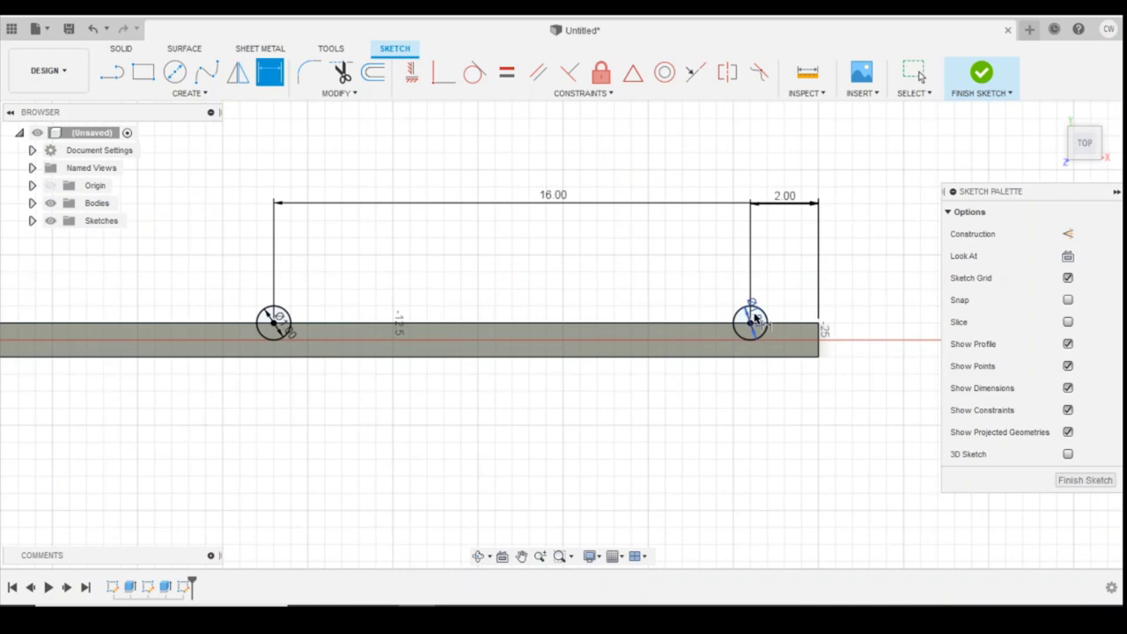
key("Escape")
Select the upper and lower halves of the four pole circles as profiles
scroll(746, 330, "up", 3)
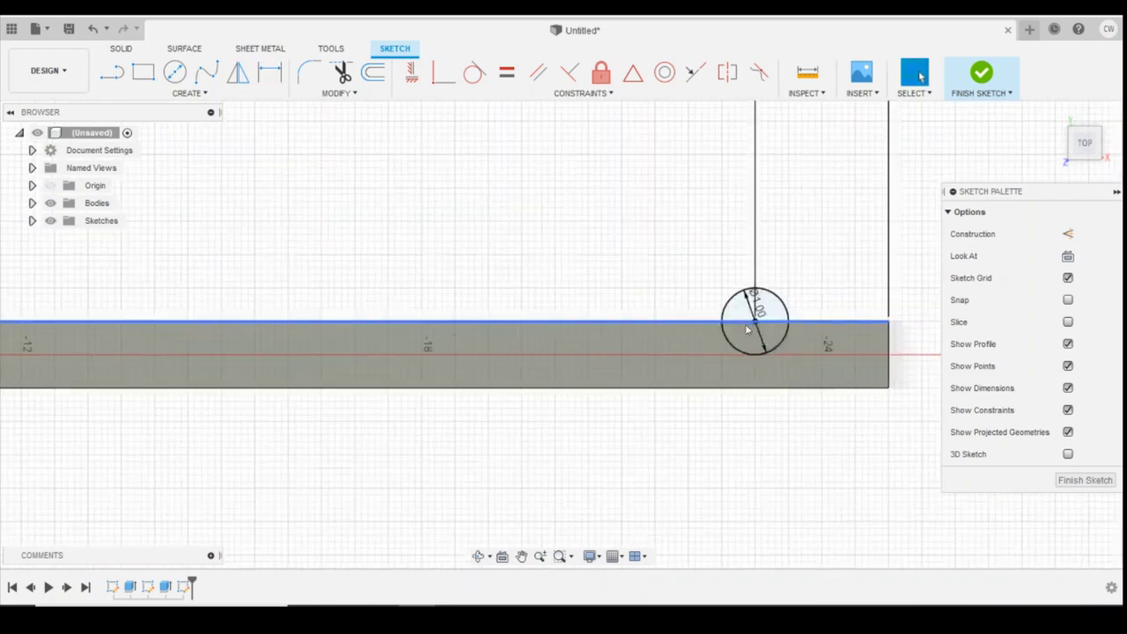
left_click(746, 336)
left_click(747, 313, "shift")
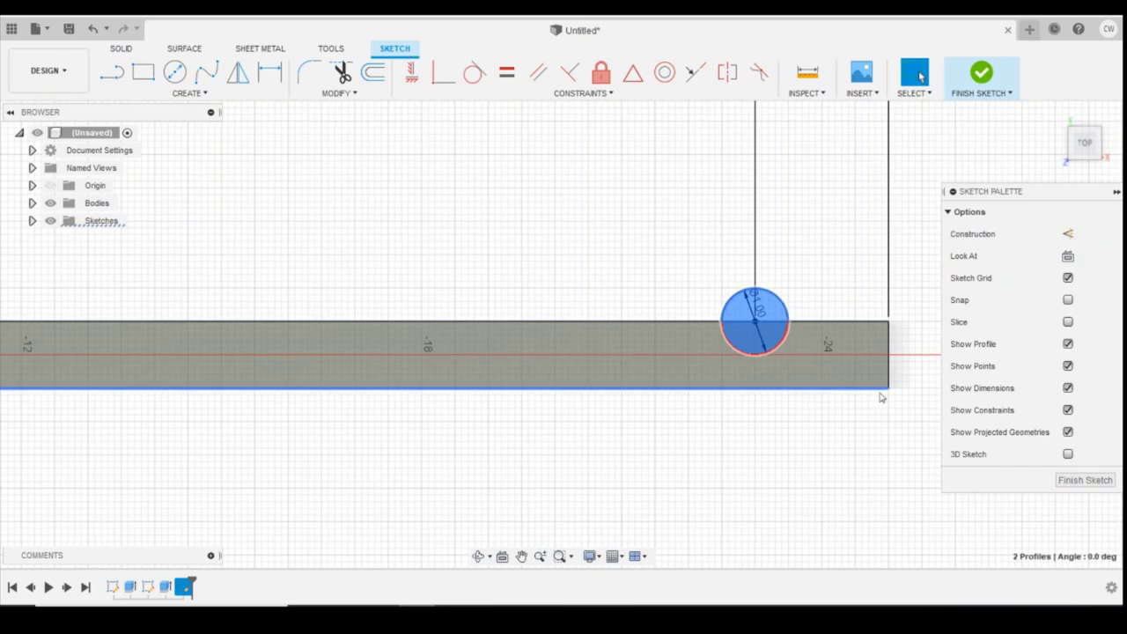
scroll(880, 390, "down", 2)
scroll(253, 345, "up", 2)
left_click(284, 374, "shift")
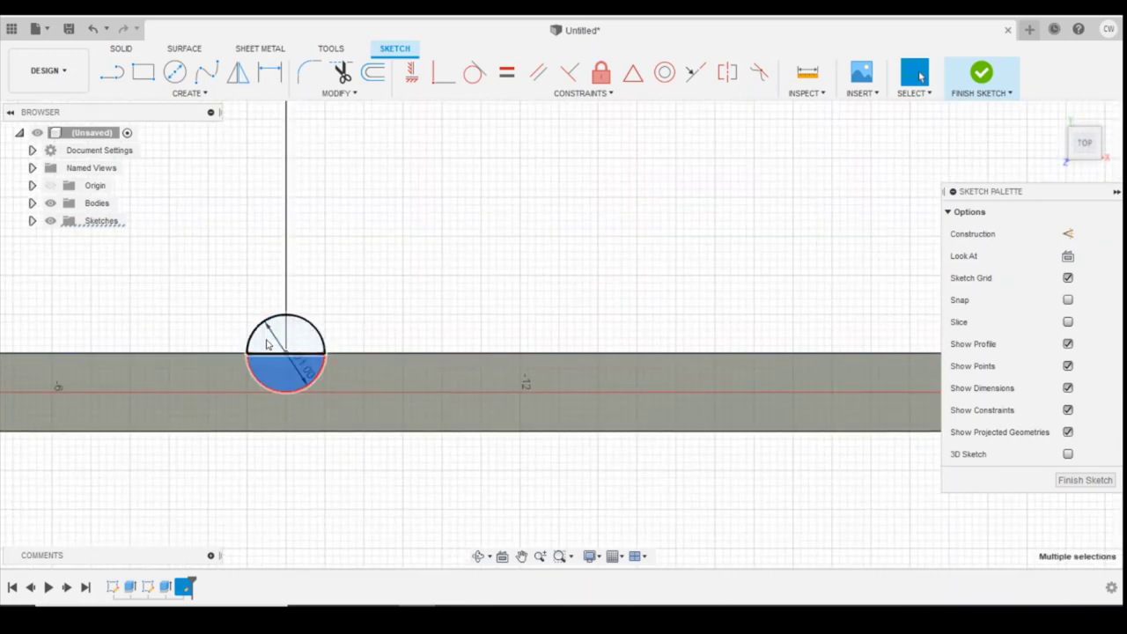
left_click(285, 330, "shift")
left_click(474, 431, "shift")
scroll(397, 438, "down", 4)
scroll(104, 414, "up", 3)
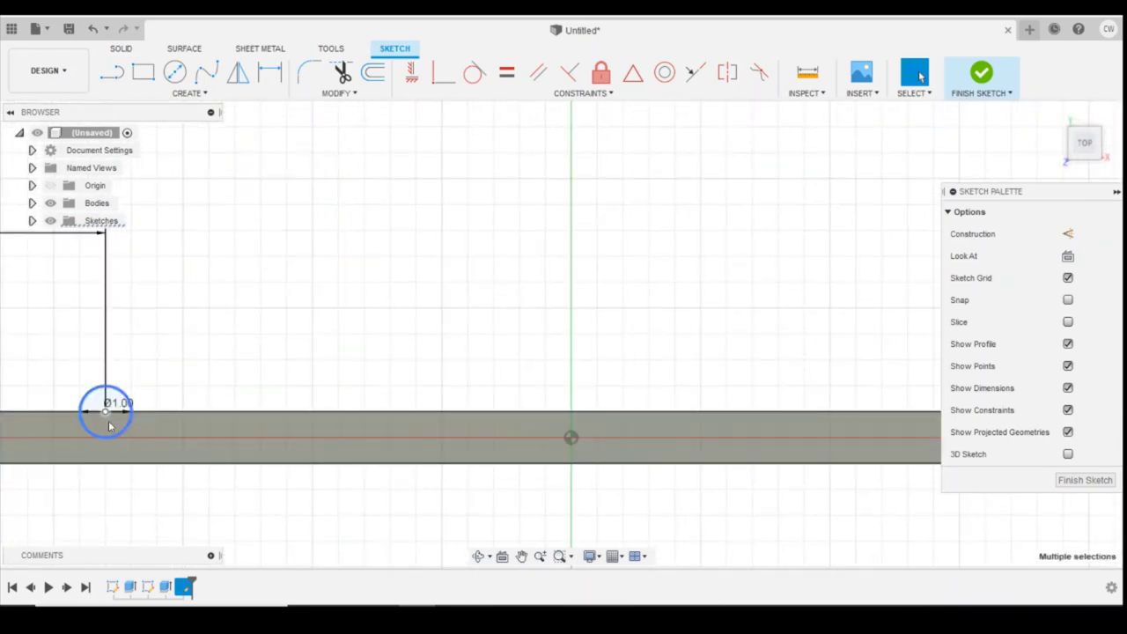
left_click(91, 426)
left_click(98, 401, "shift")
scroll(220, 427, "down", 3)
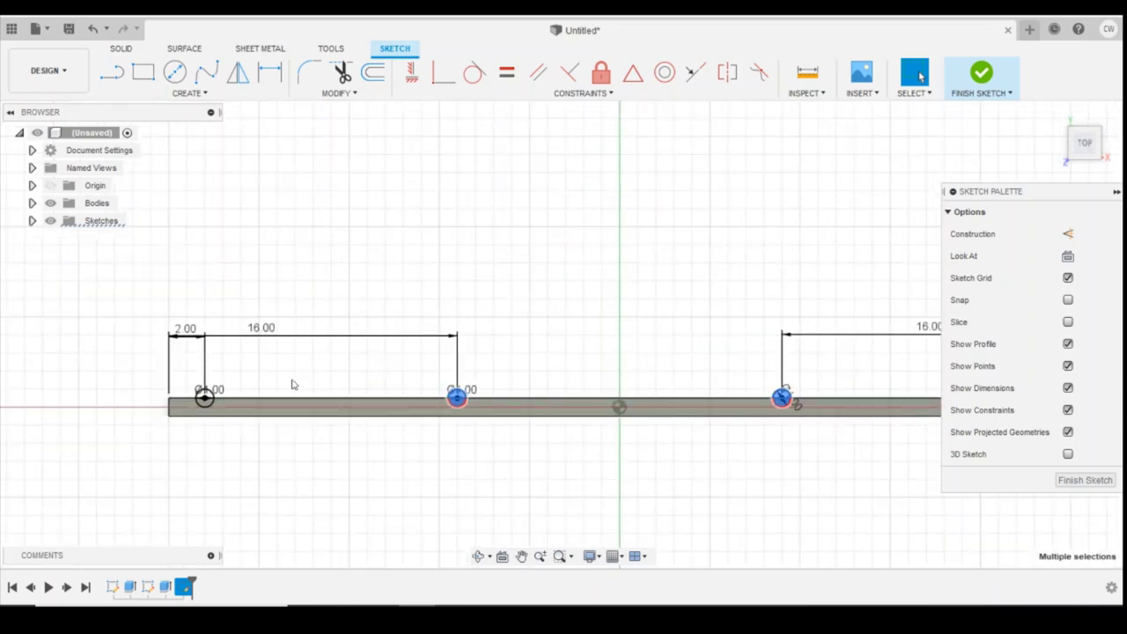
scroll(220, 427, "up", 3)
left_click(307, 398, "shift")
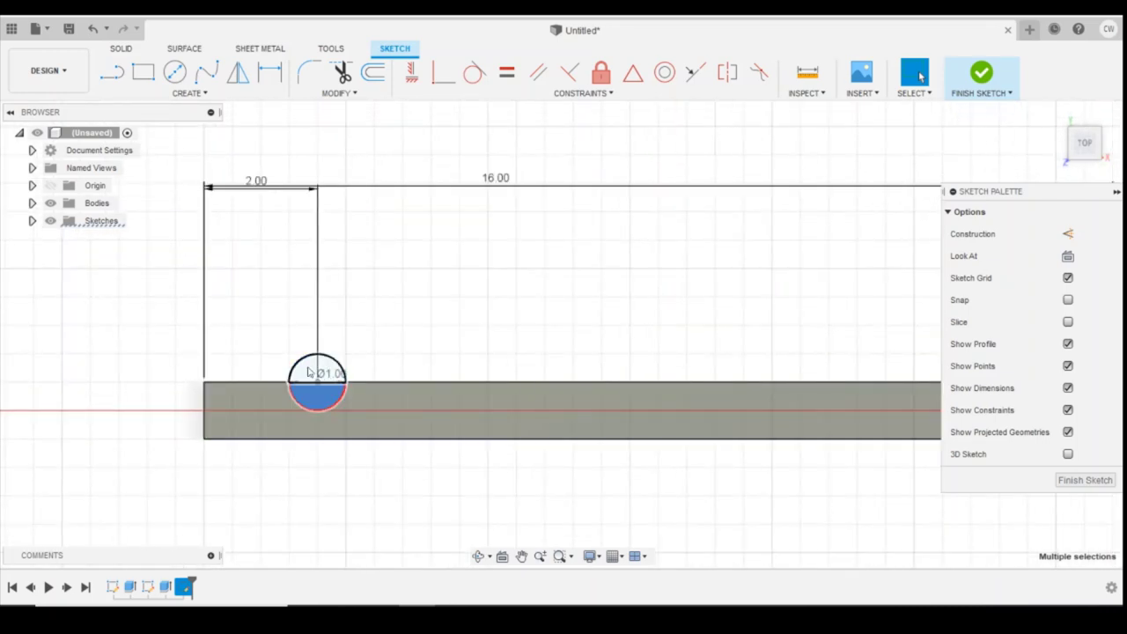
Extrude the four selected pole circles with direction set to Two Sides
right_click(308, 372)
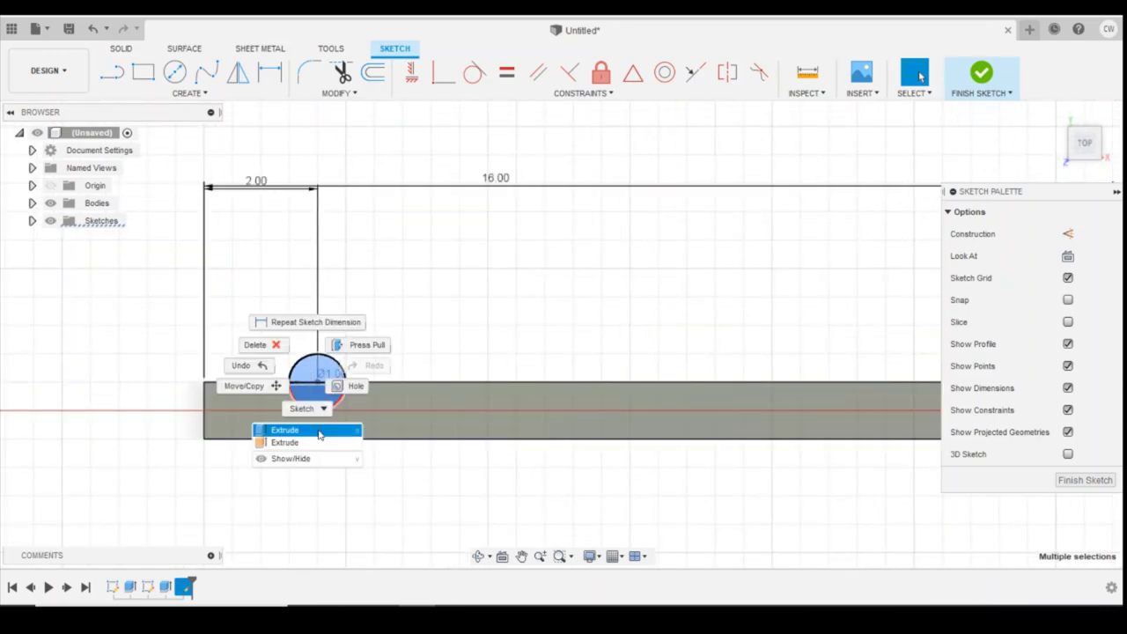
left_click(284, 430)
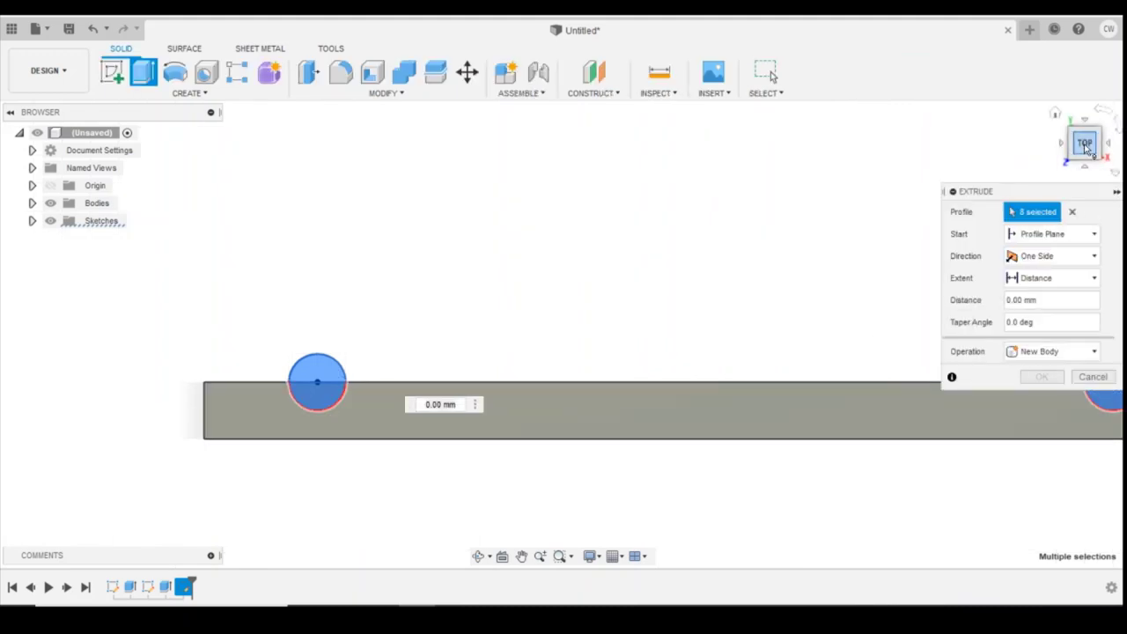
left_click(1073, 151)
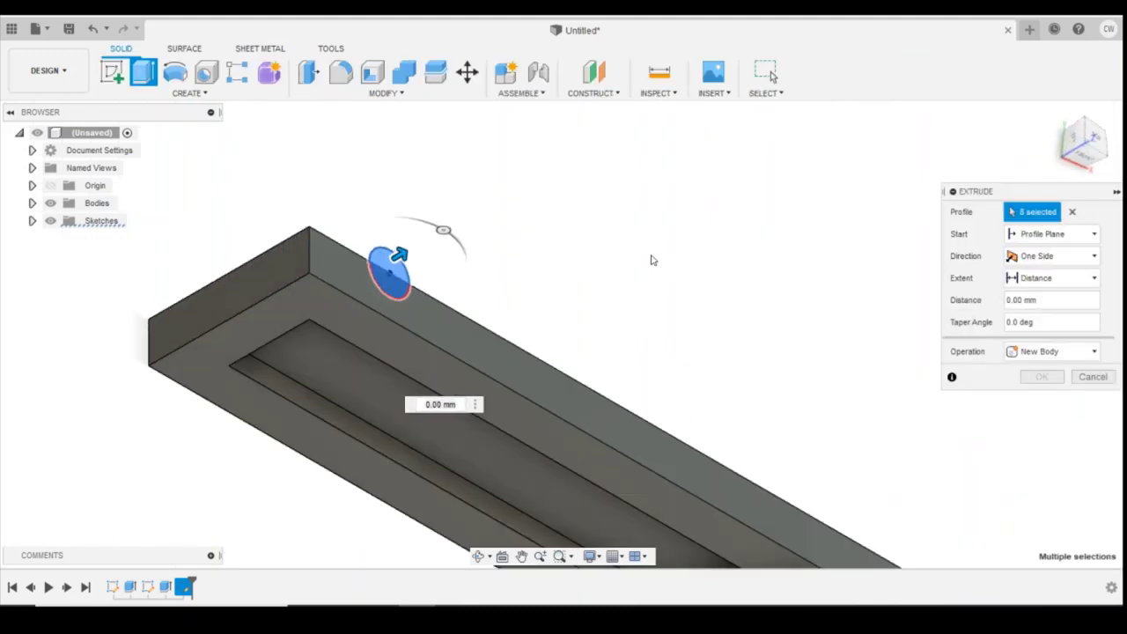
left_click(1063, 112)
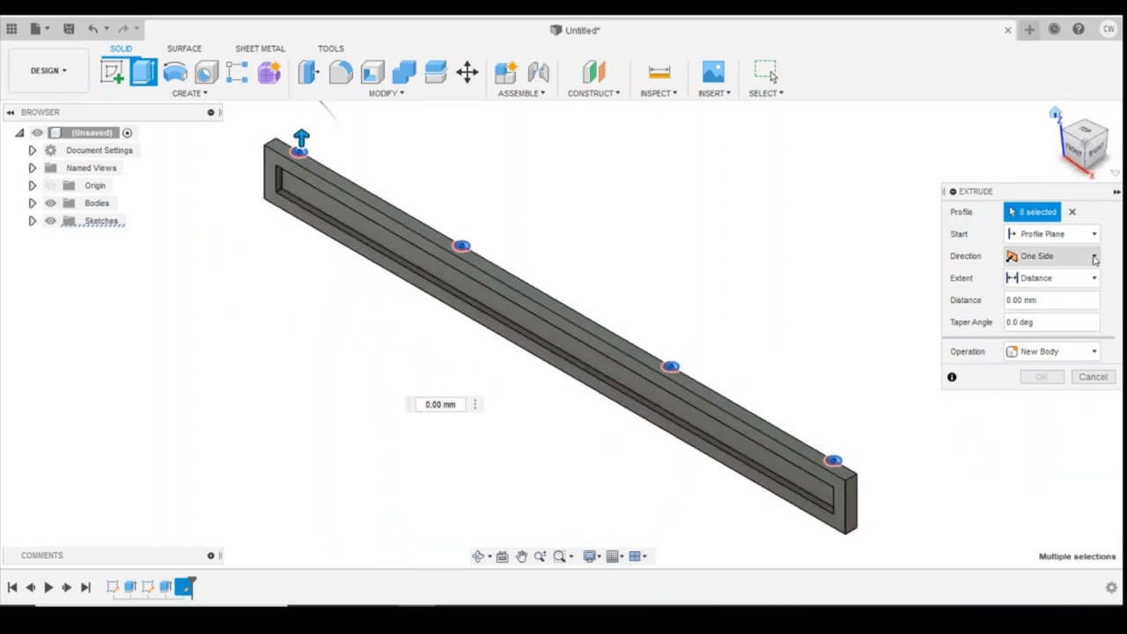
left_click(1092, 256)
left_click(1067, 293)
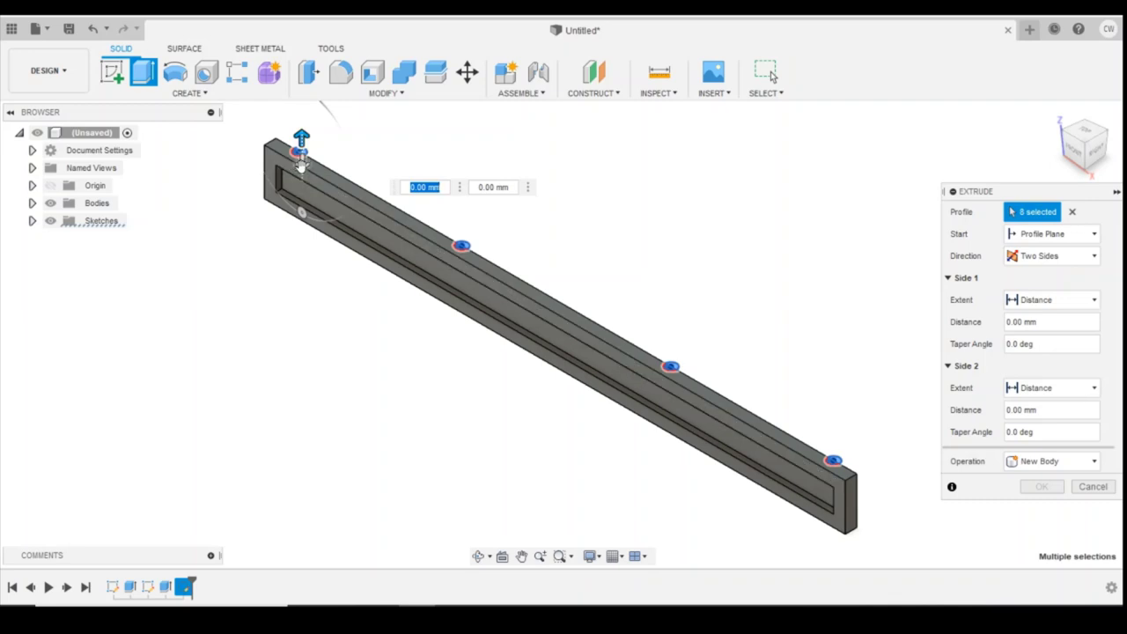
Extend the poles 10 mm below and 1 mm above the board, joined to it
left_click_drag(302, 164, 300, 296)
left_click(1053, 462)
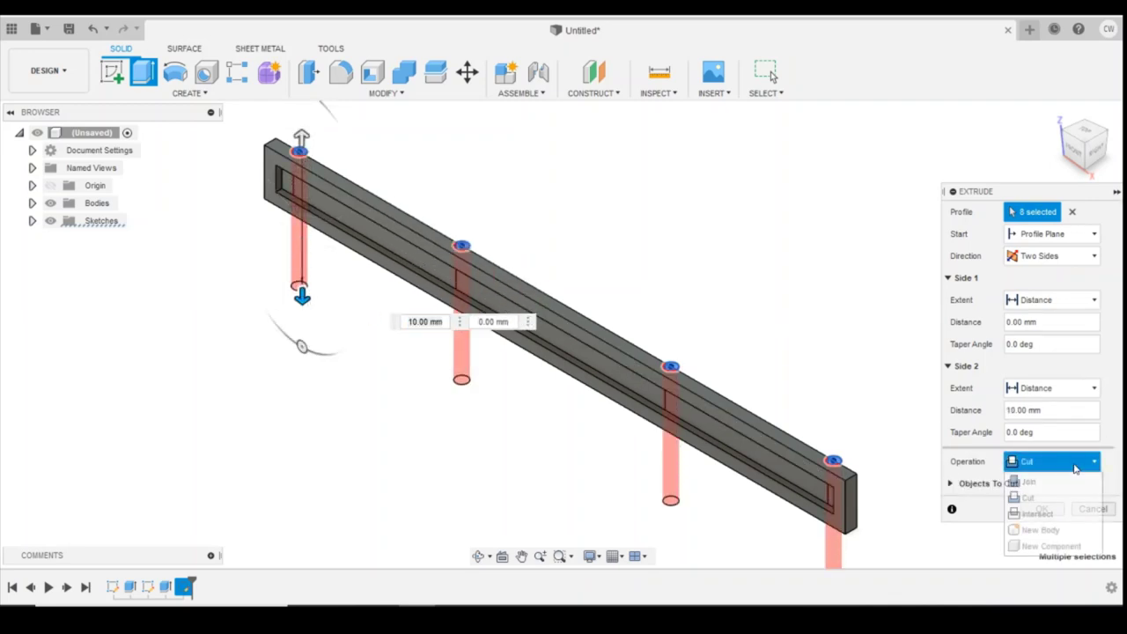
left_click(1044, 485)
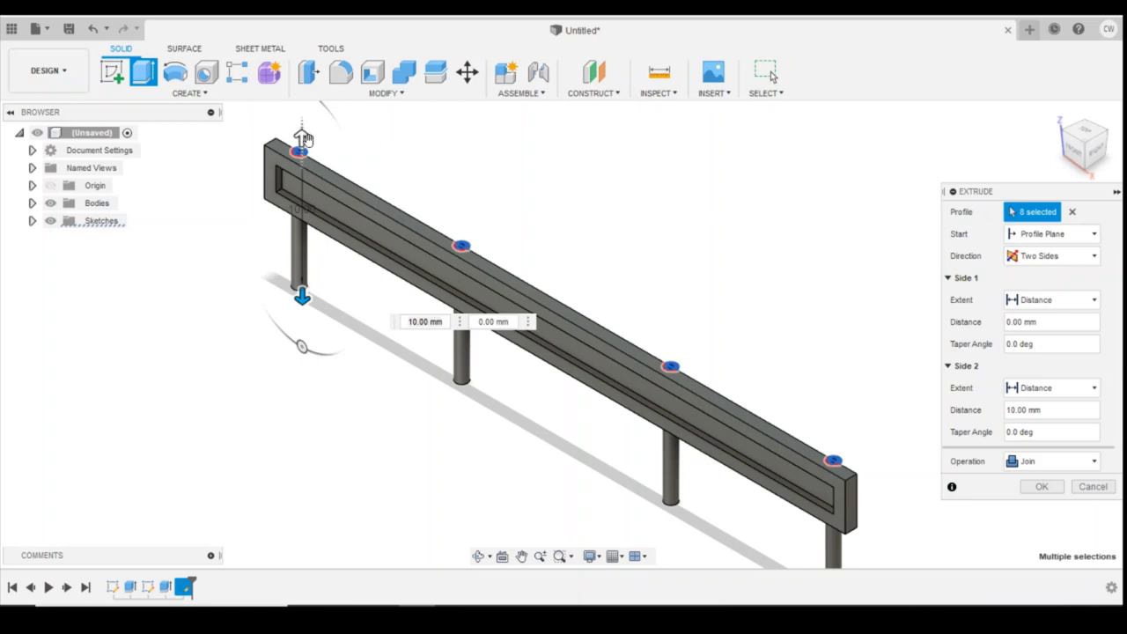
left_click_drag(302, 136, 302, 130)
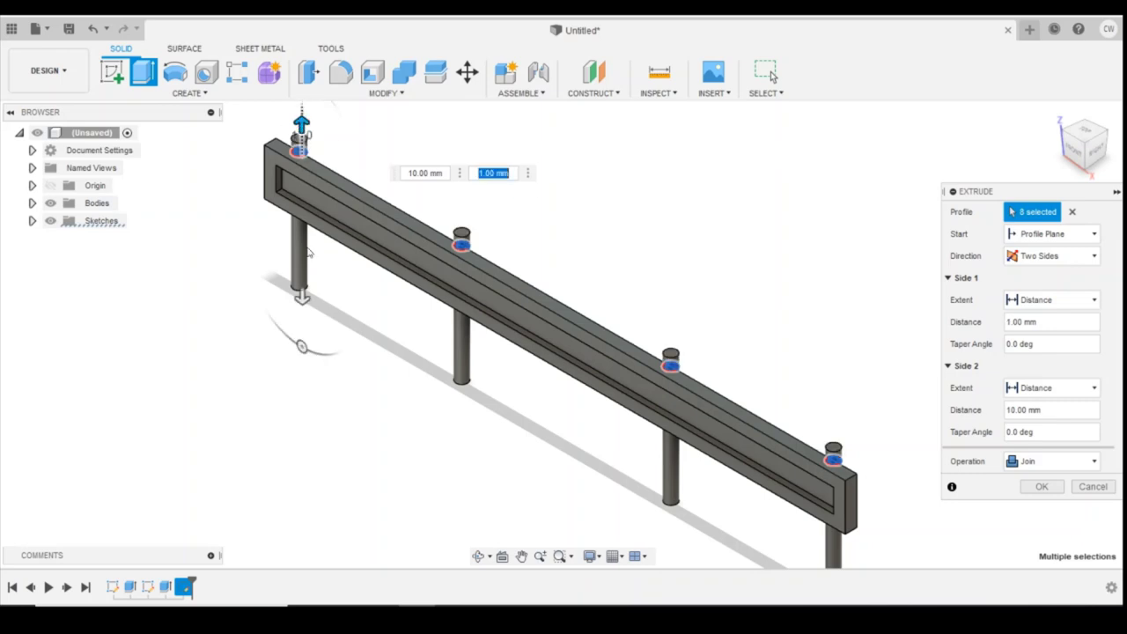
left_click_drag(302, 133, 302, 298)
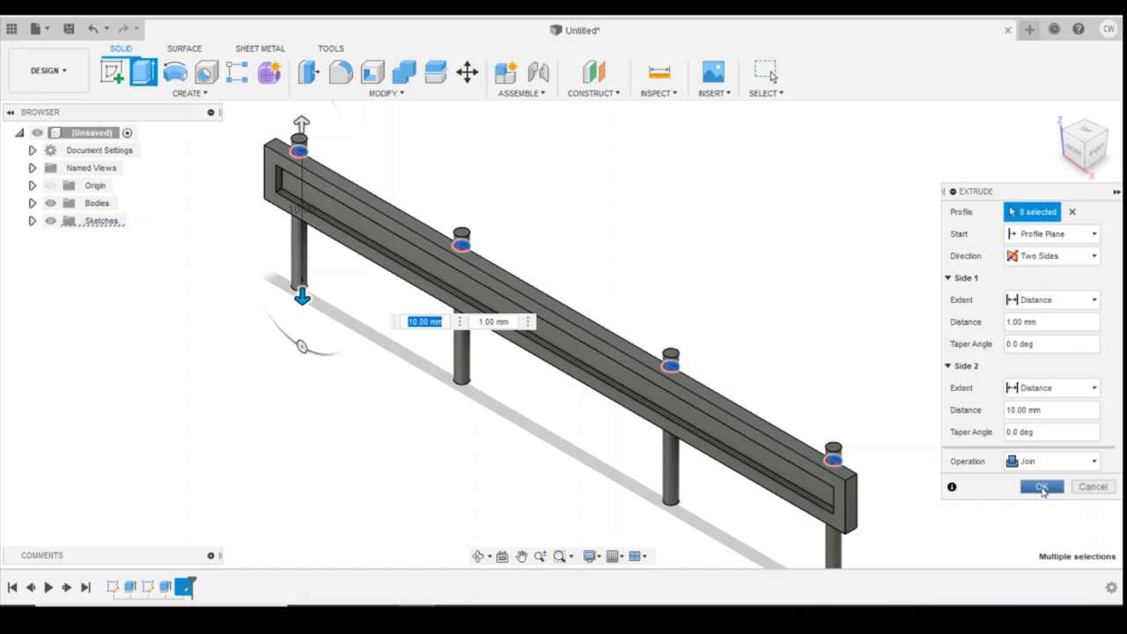
left_click(1042, 486)
scroll(851, 292, "down", 3)
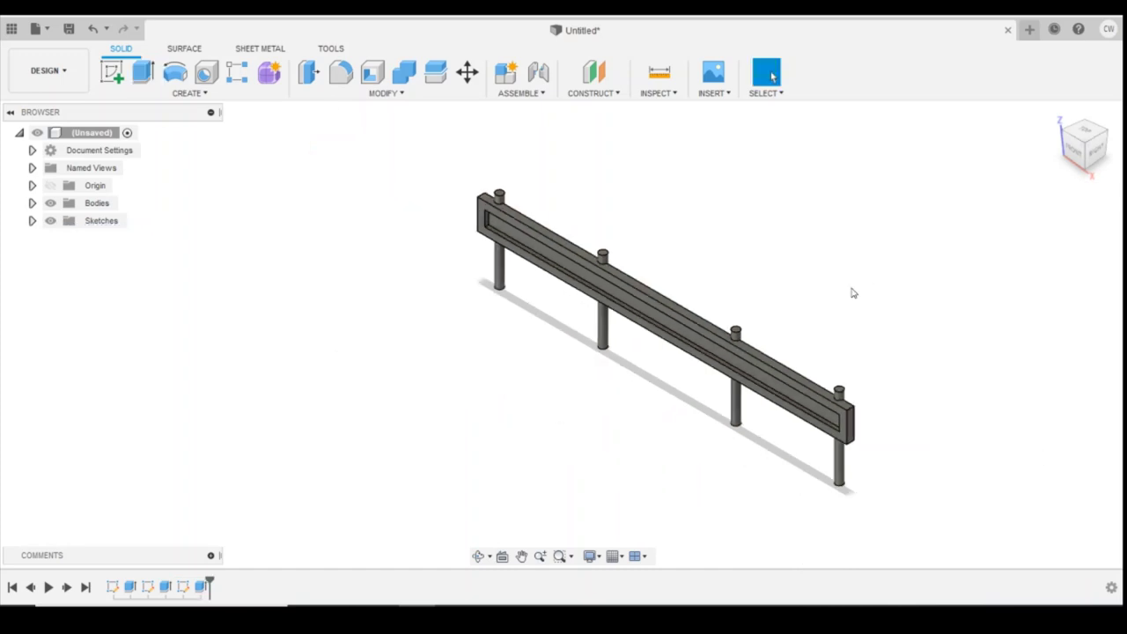
View the board from the front and start a sketch on its front face
left_click(1061, 155)
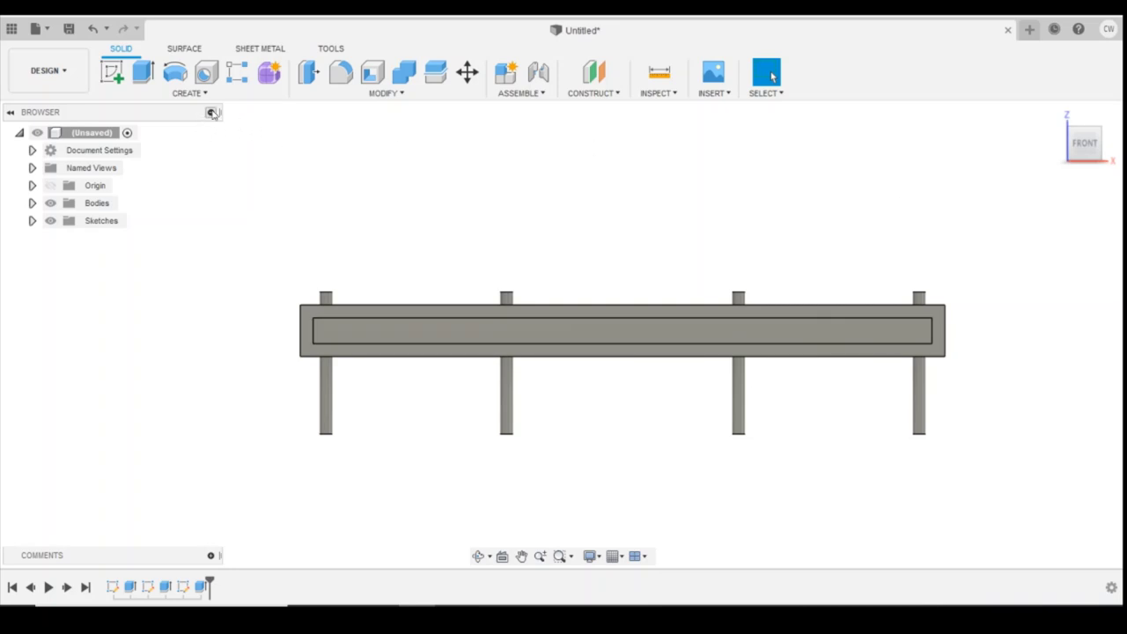
left_click_drag(1081, 148, 1066, 174)
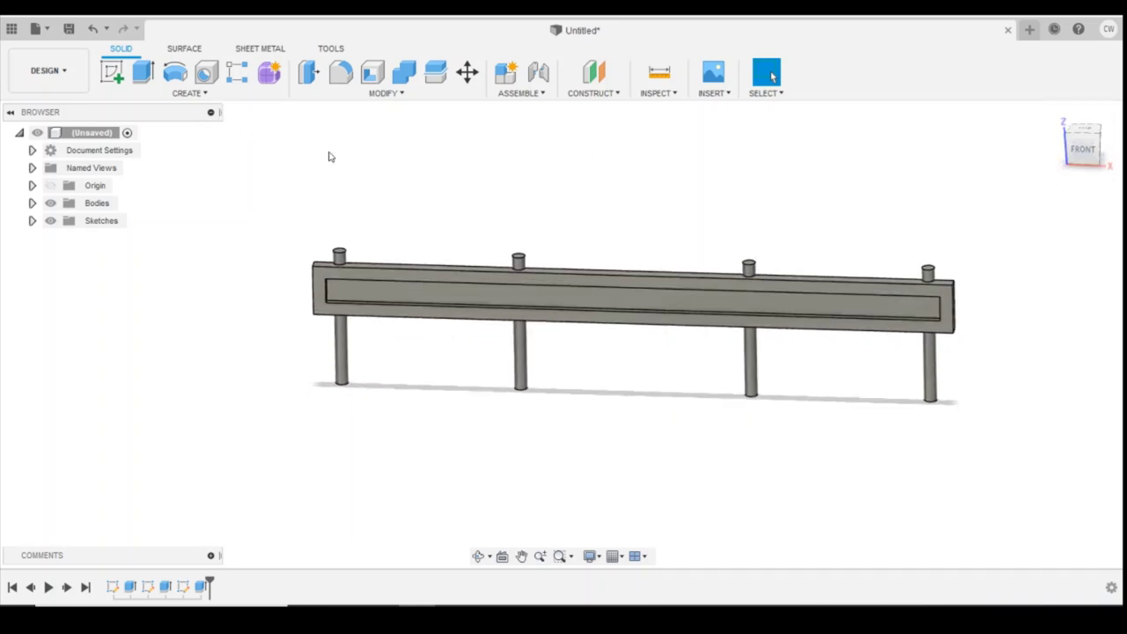
left_click(187, 93)
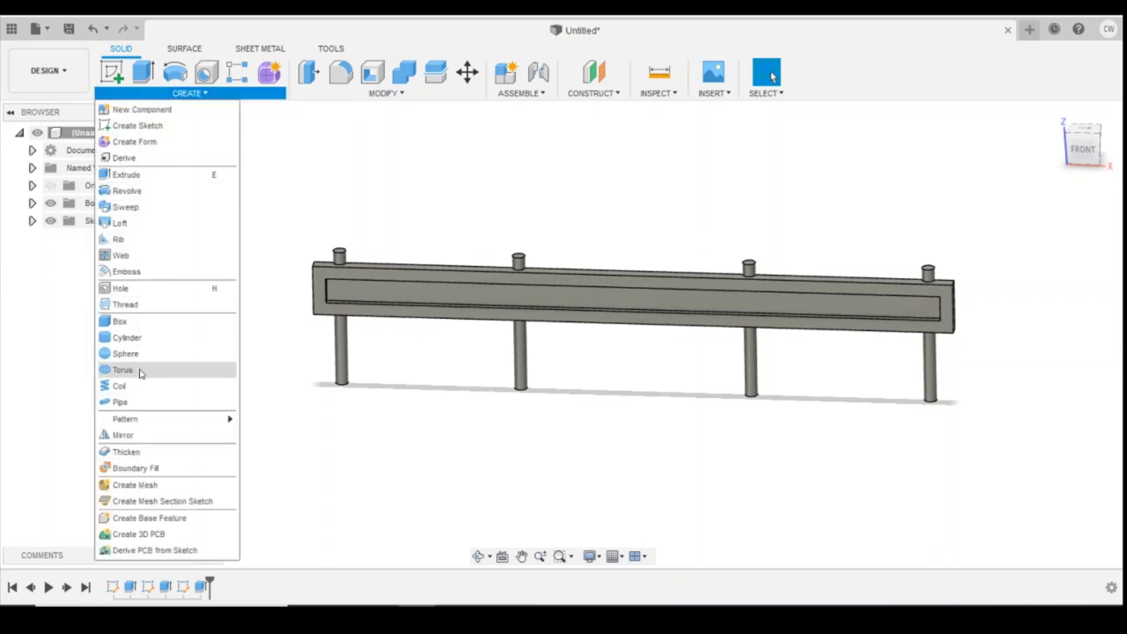
left_click(141, 126)
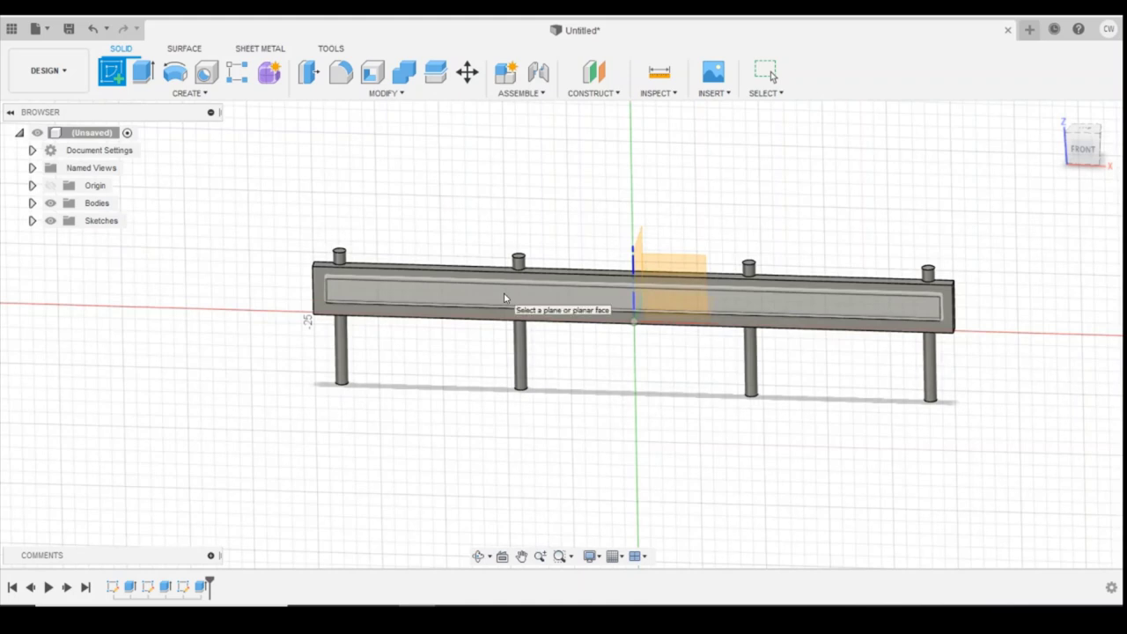
left_click(503, 293)
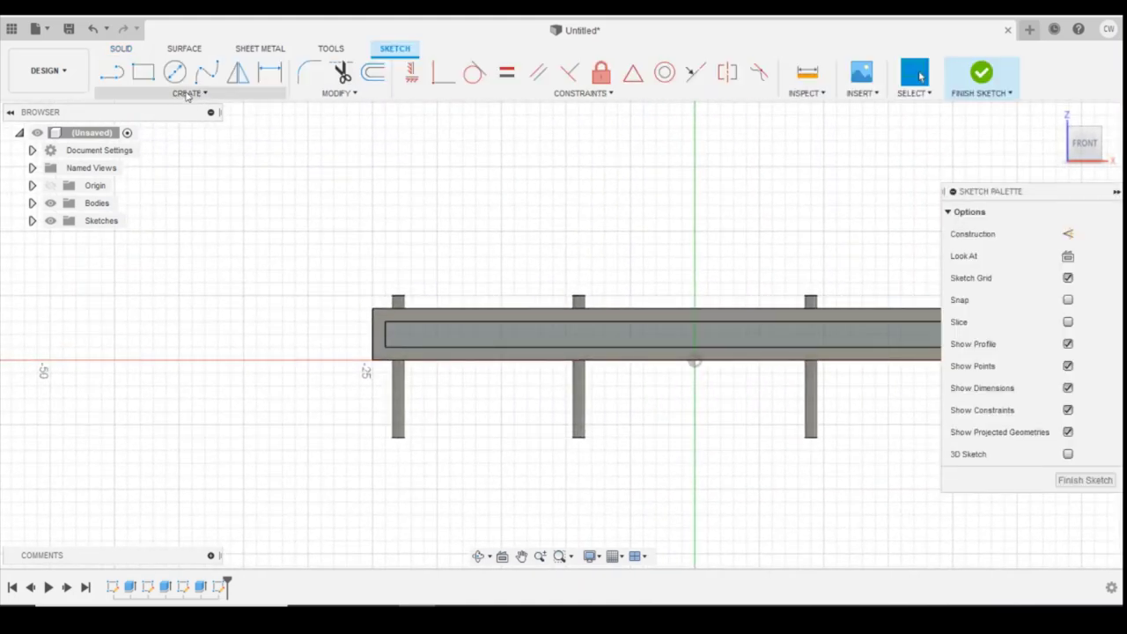
Draw a sketch text box spanning the recess from its left end to its right end
left_click(191, 94)
left_click(122, 278)
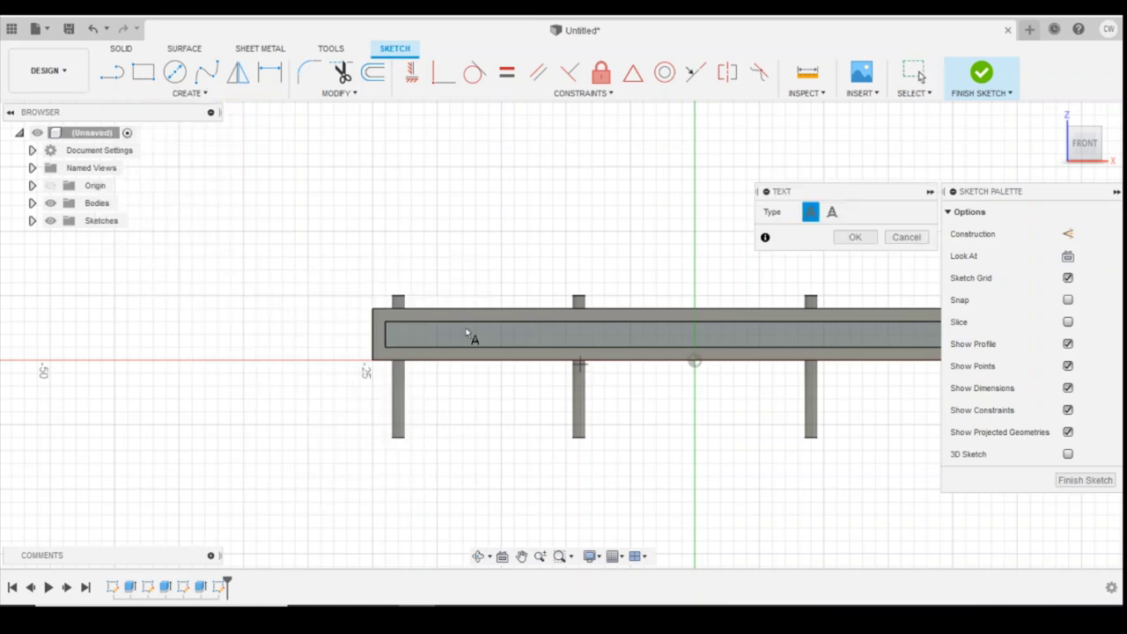
scroll(393, 331, "up", 3)
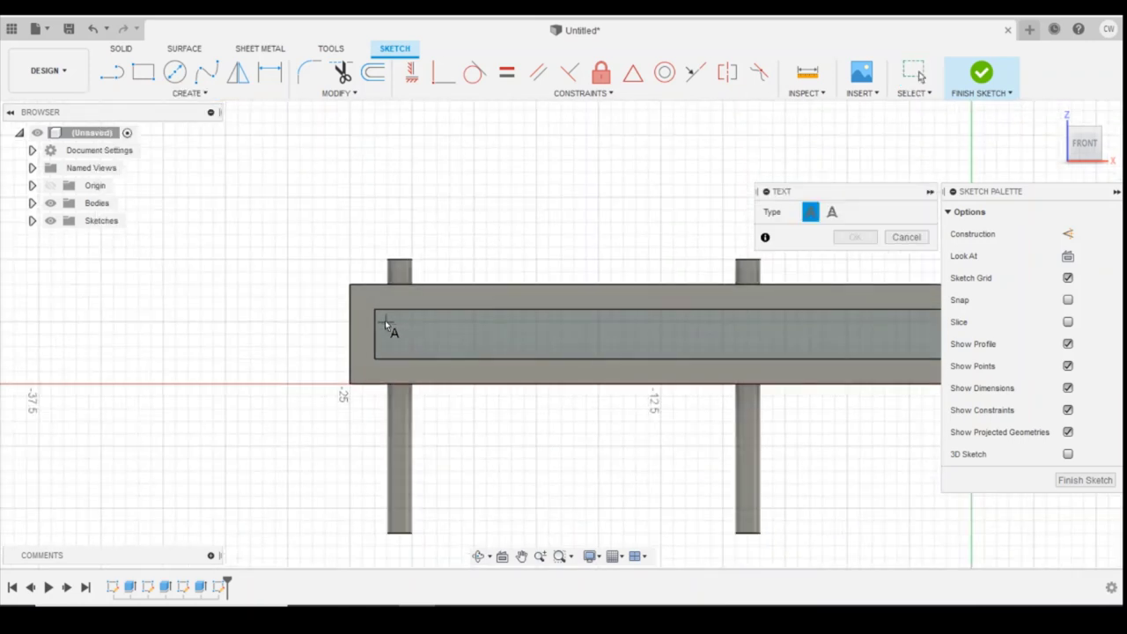
left_click(384, 319)
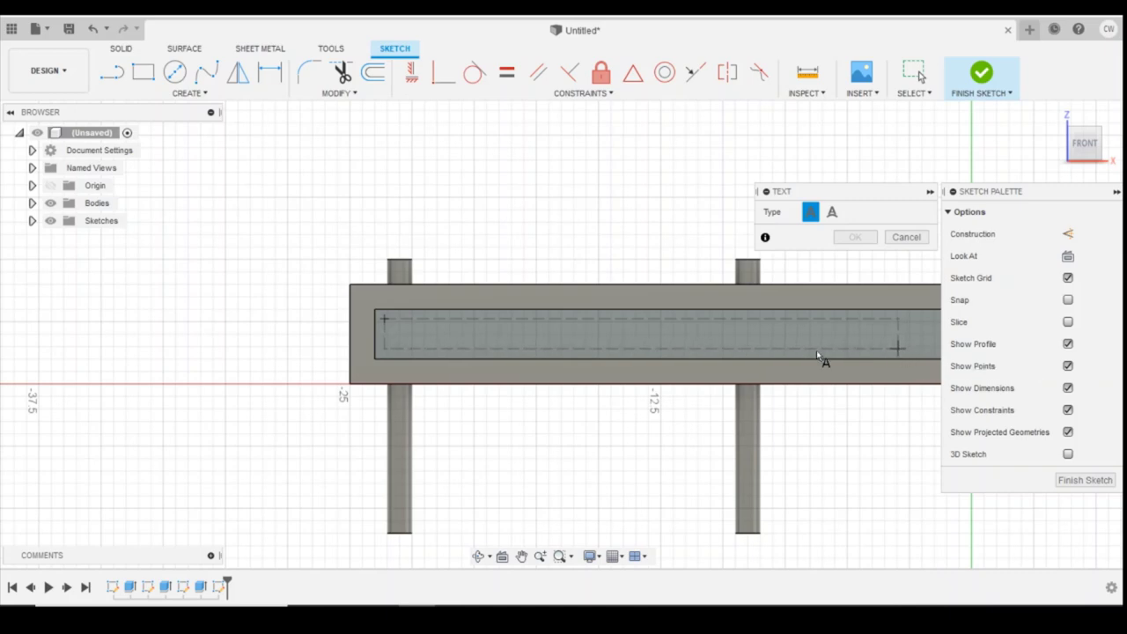
scroll(749, 348, "down", 3)
scroll(592, 345, "down", 3)
scroll(730, 344, "up", 5)
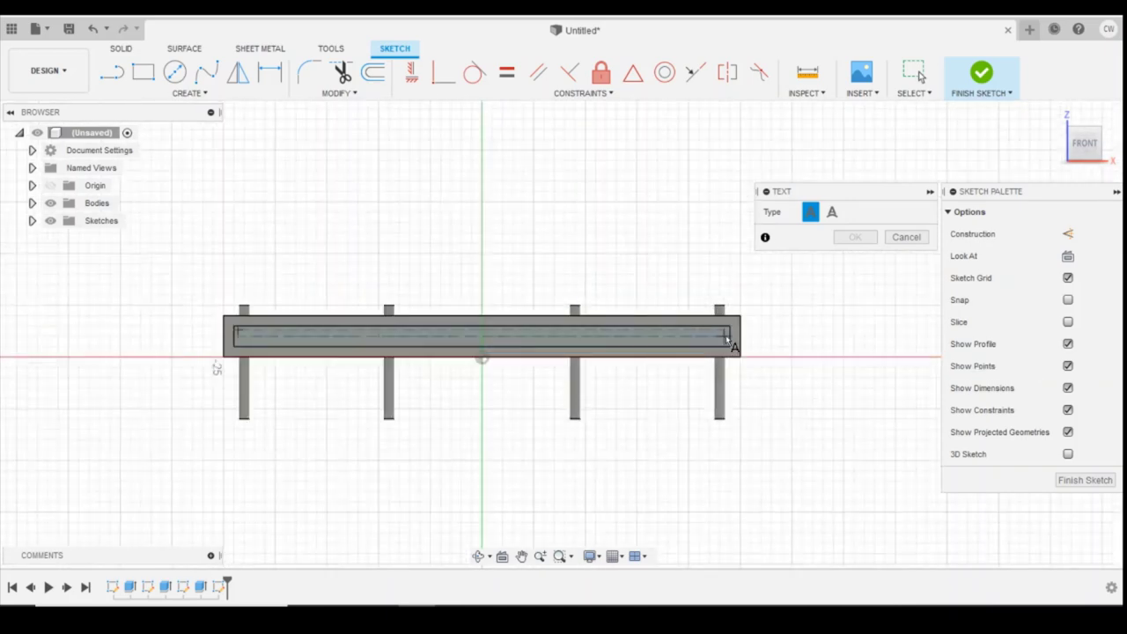
left_click(727, 347)
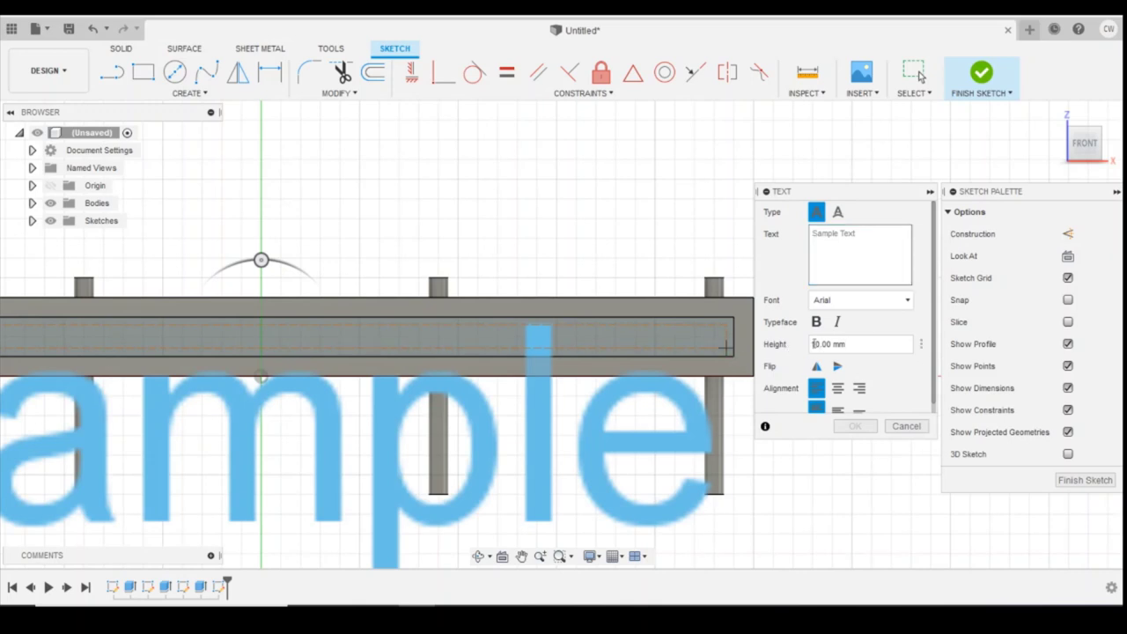
Set text height to 1 mm and paste the station name Llanfair-pwllgwyngyll-gogery-chwyrn-drobwll-llan-tysilio-gogo-goch
left_click_drag(812, 344, 844, 343)
type("1")
left_click(832, 243)
type("Llanfair-pwllgwyngyll-gogery-chwyrn-drobwll-llan-tysilio-gogo-goch")
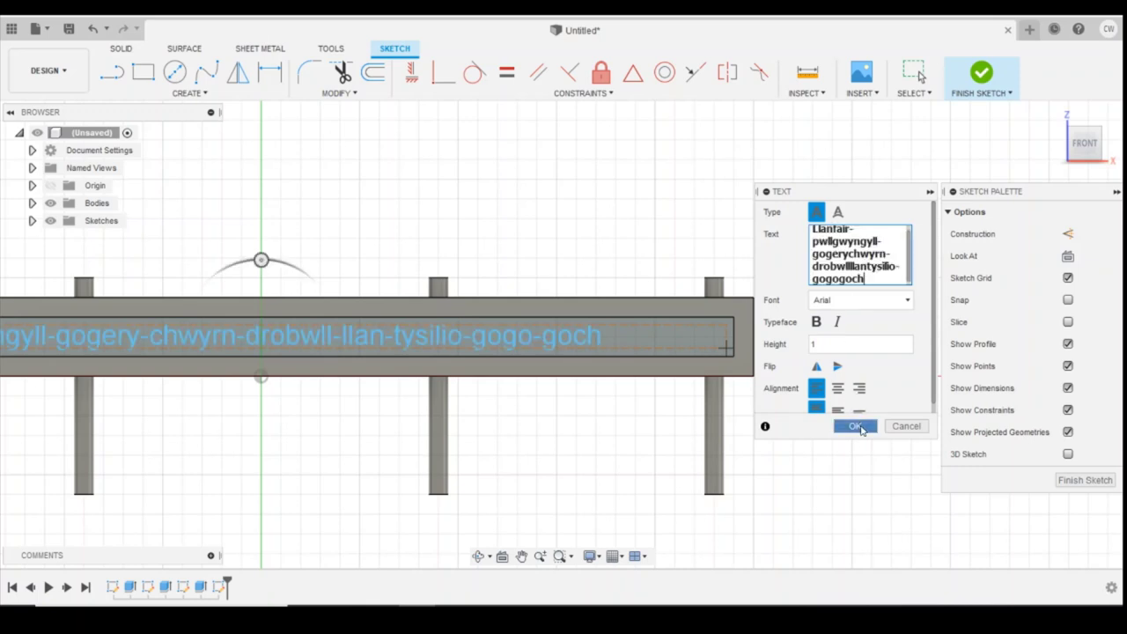
left_click(859, 427)
scroll(828, 396, "down", 3)
scroll(353, 396, "up", 2)
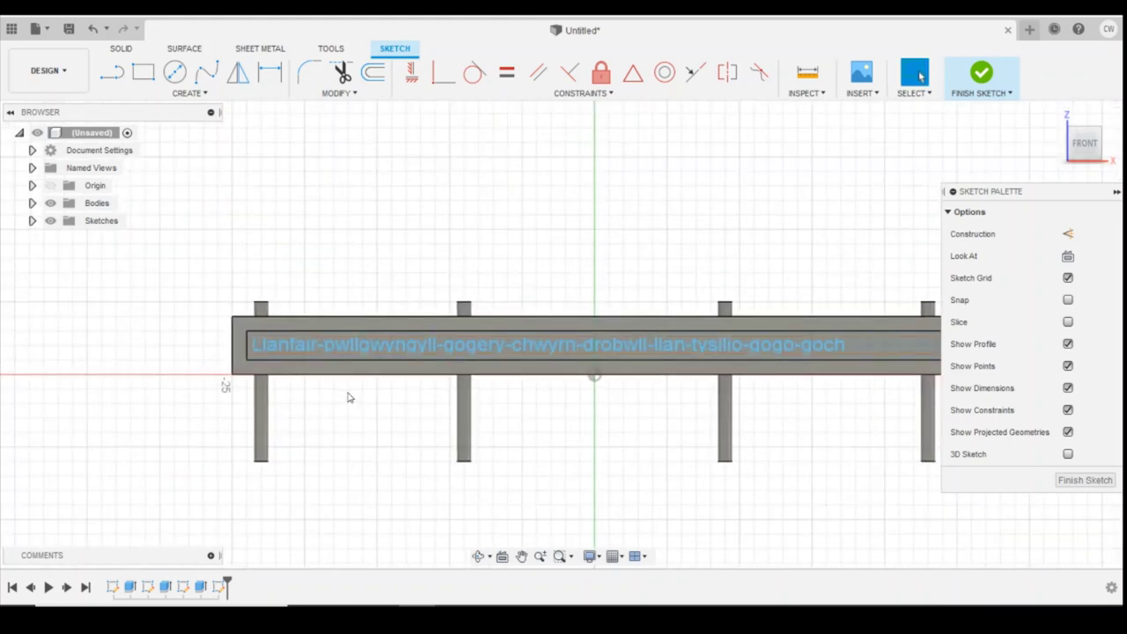
scroll(599, 348, "down", 1)
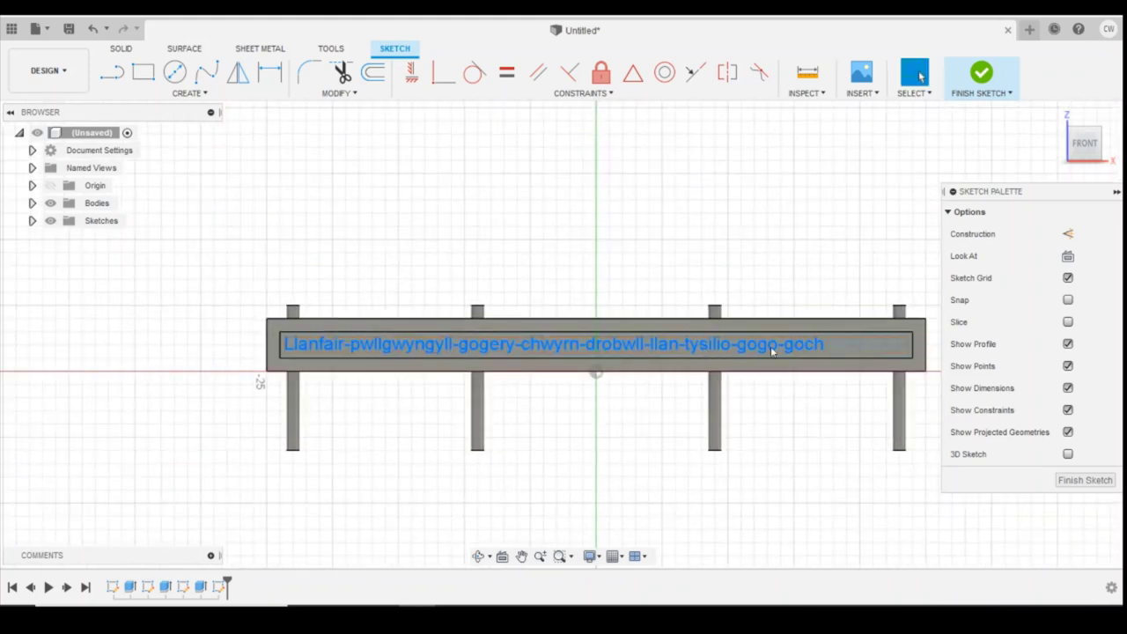
Edit the station name text to use centre alignment and Bold style
right_click(716, 350)
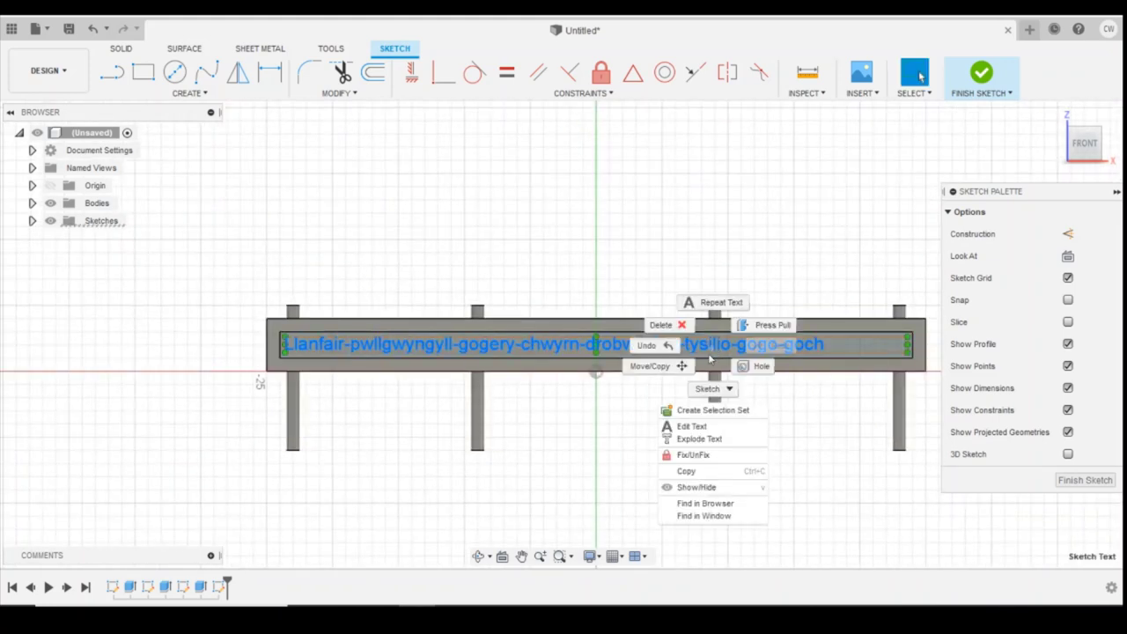
left_click(709, 429)
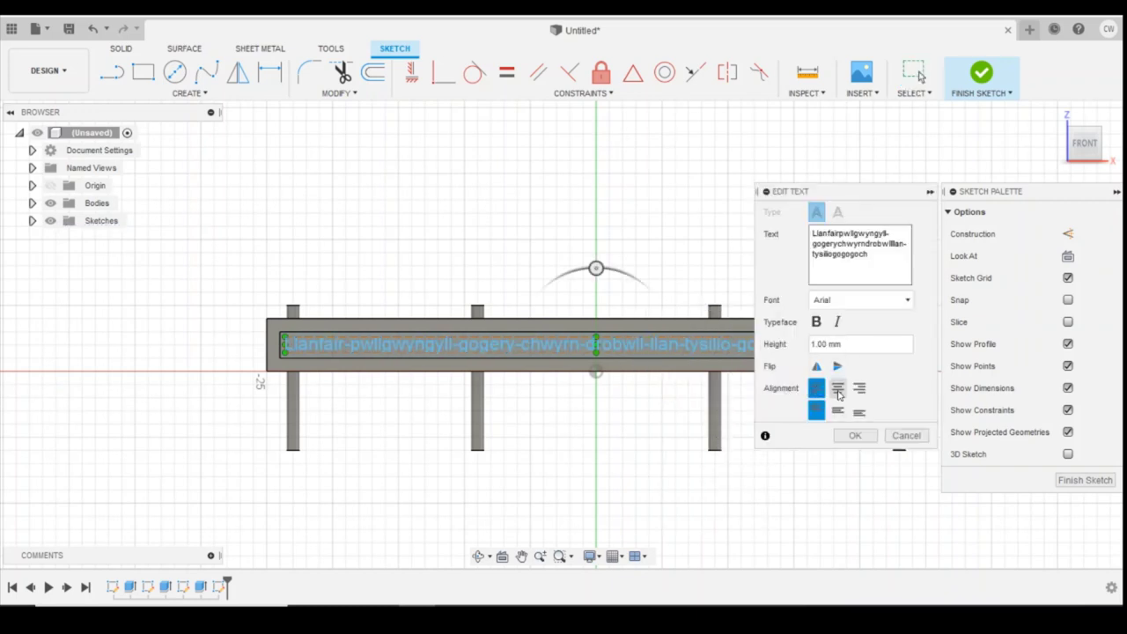
left_click(837, 388)
scroll(136, 406, "down", 3)
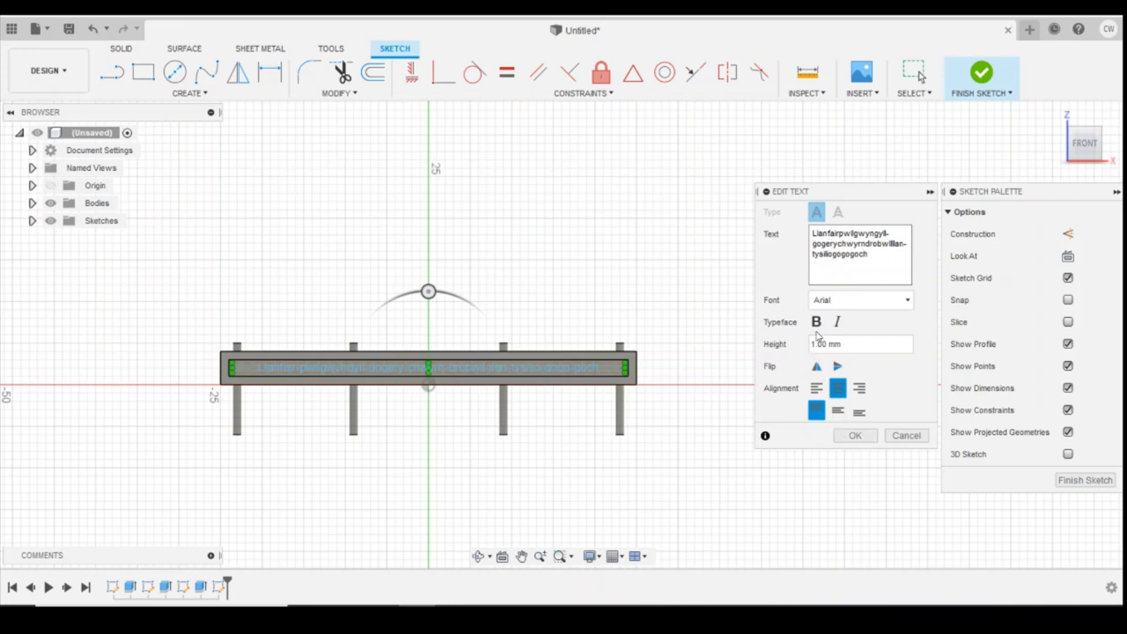
left_click(817, 322)
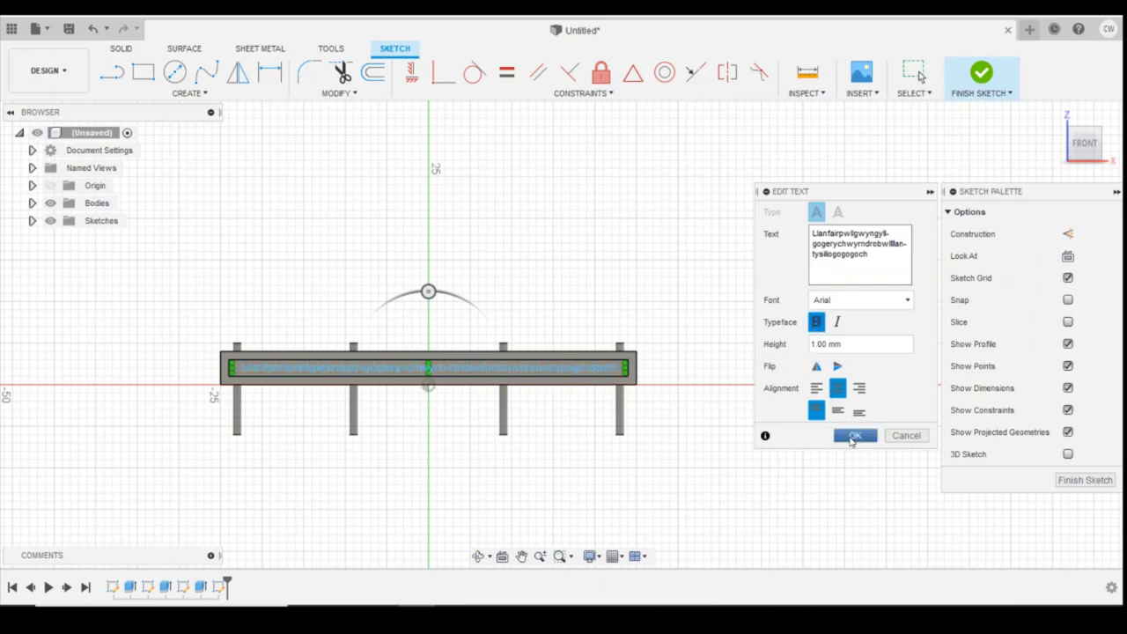
left_click(854, 437)
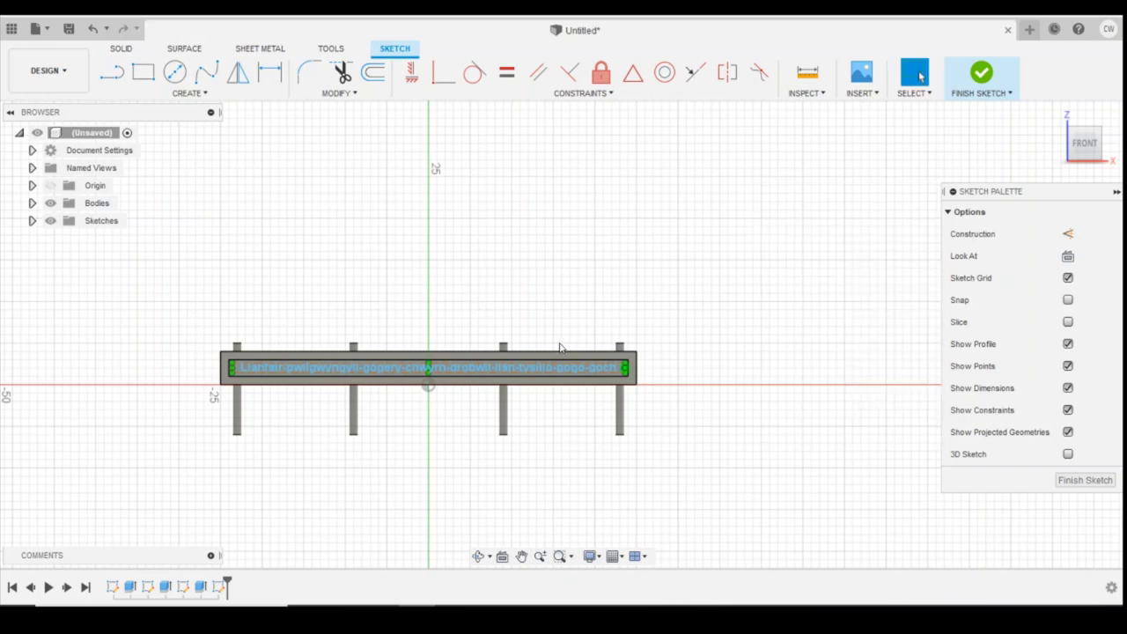
scroll(493, 362, "up", 10)
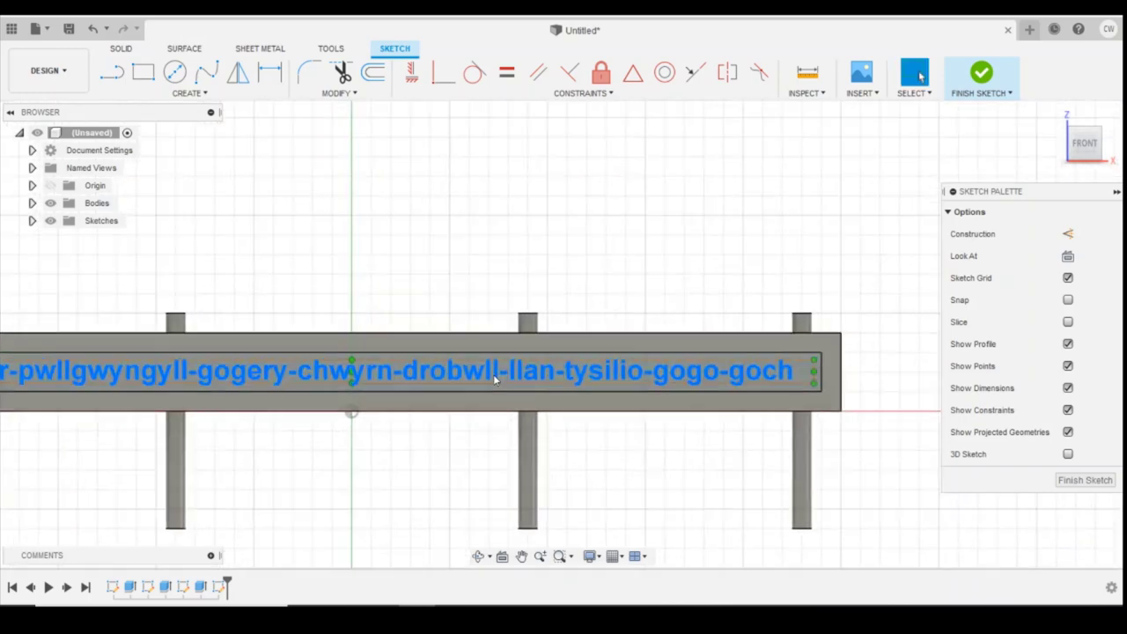
Press Pull the station name text 0.5 mm out of the recess as a join
scroll(619, 254, "down", 3)
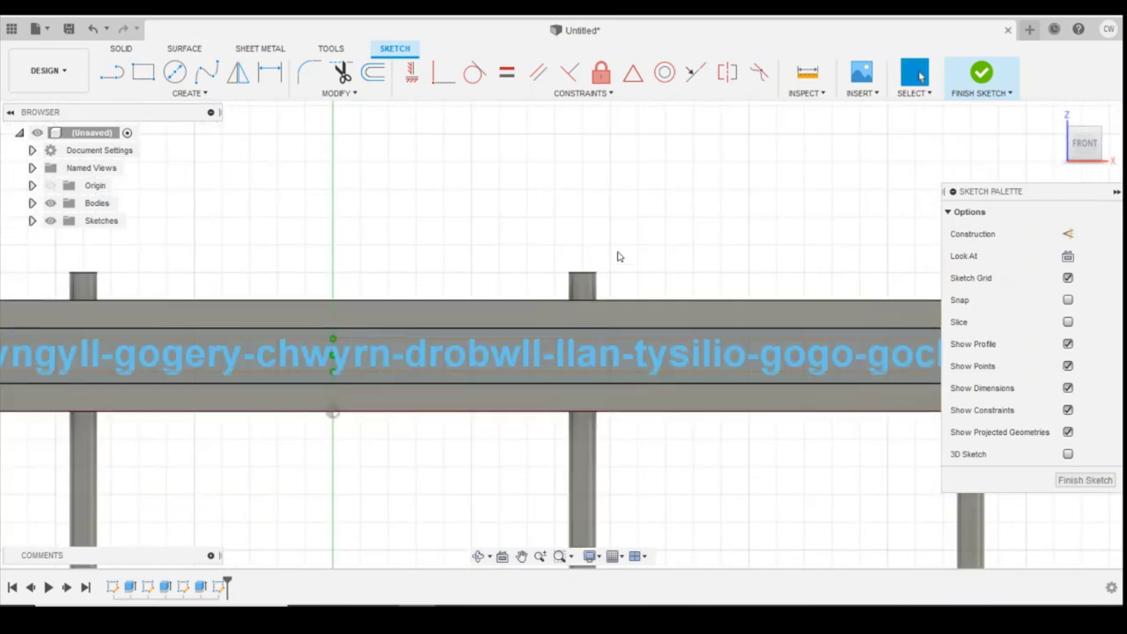
right_click(616, 356)
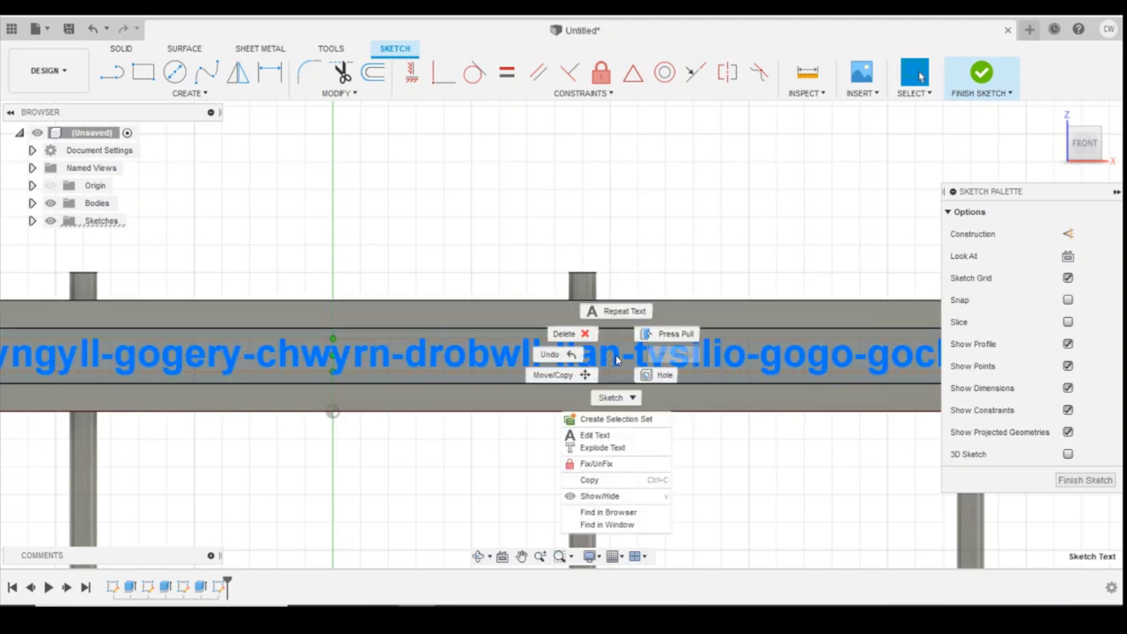
left_click(661, 335)
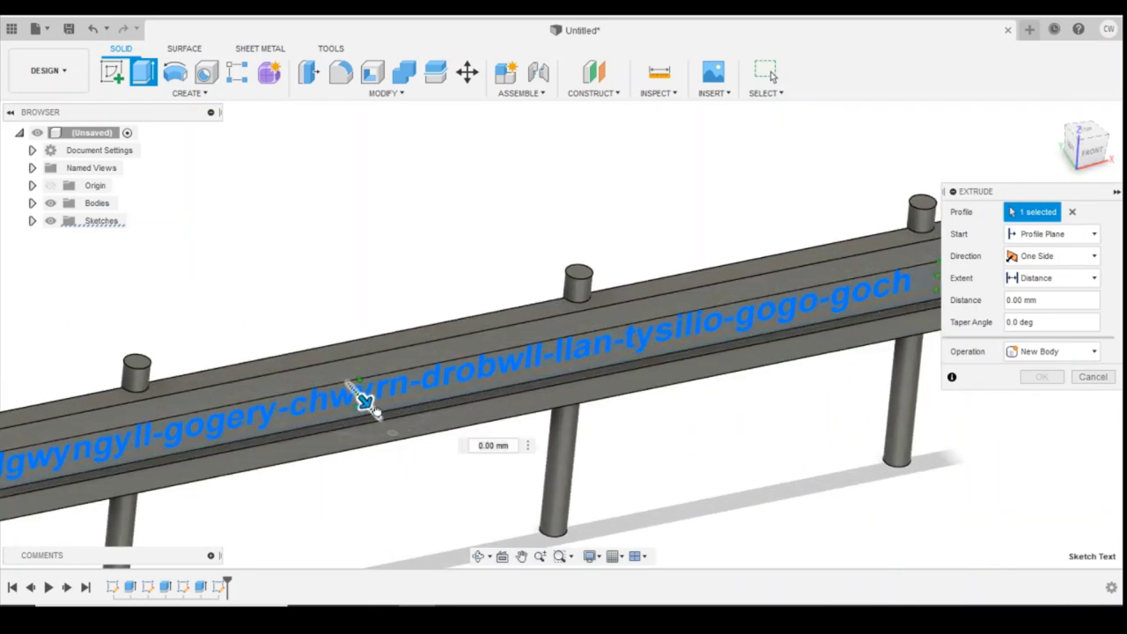
left_click_drag(365, 401, 379, 420)
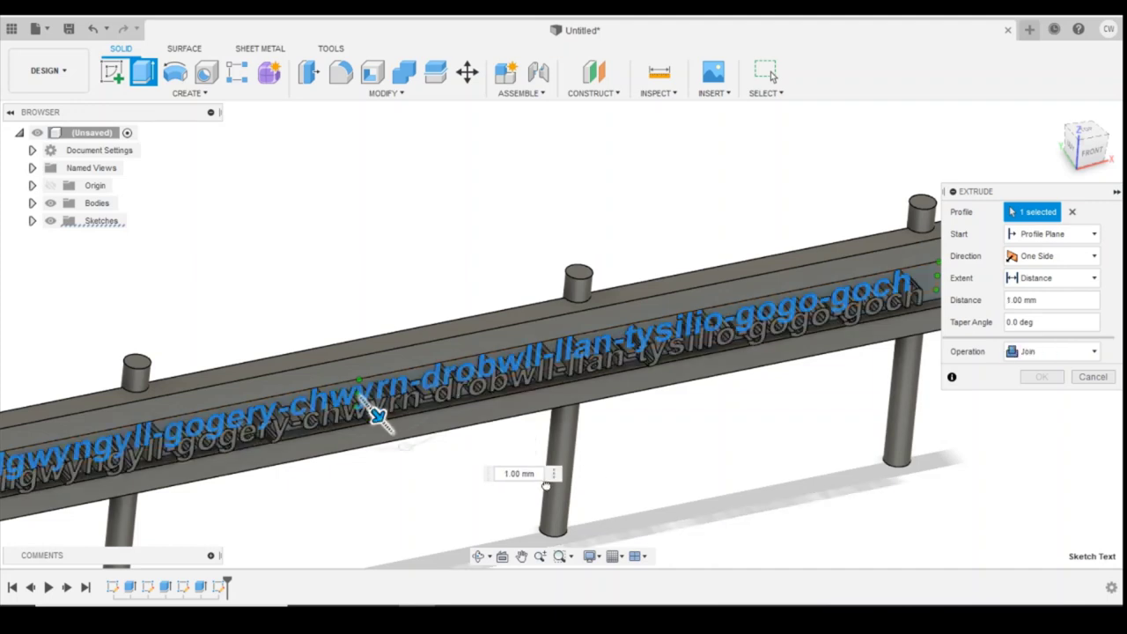
type("3")
type("0.5")
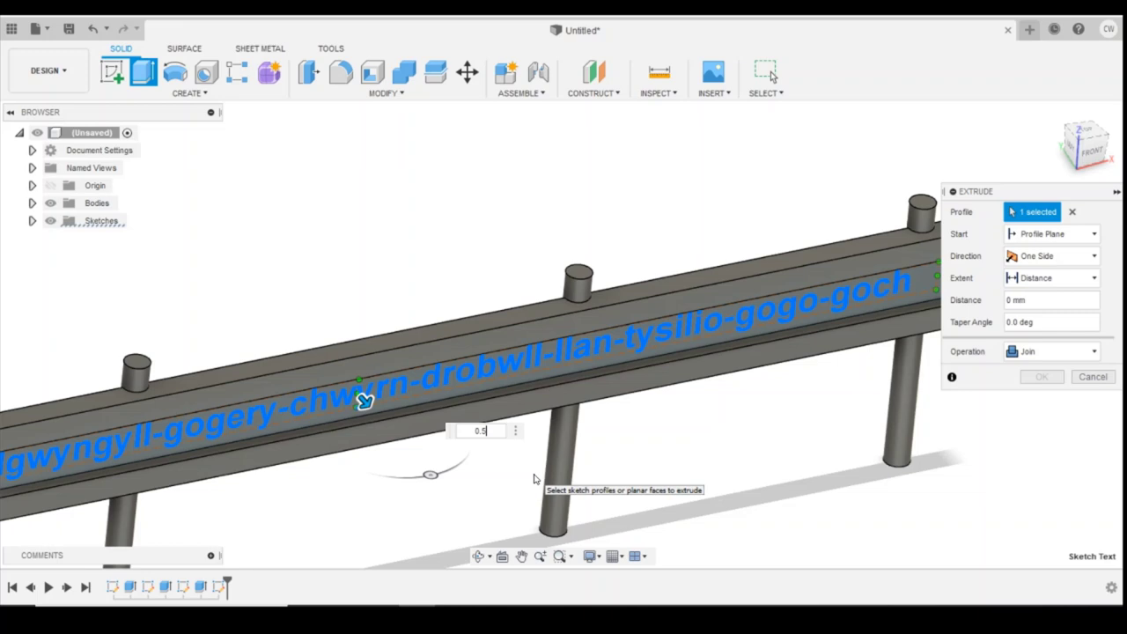
key("Return")
key("Return")
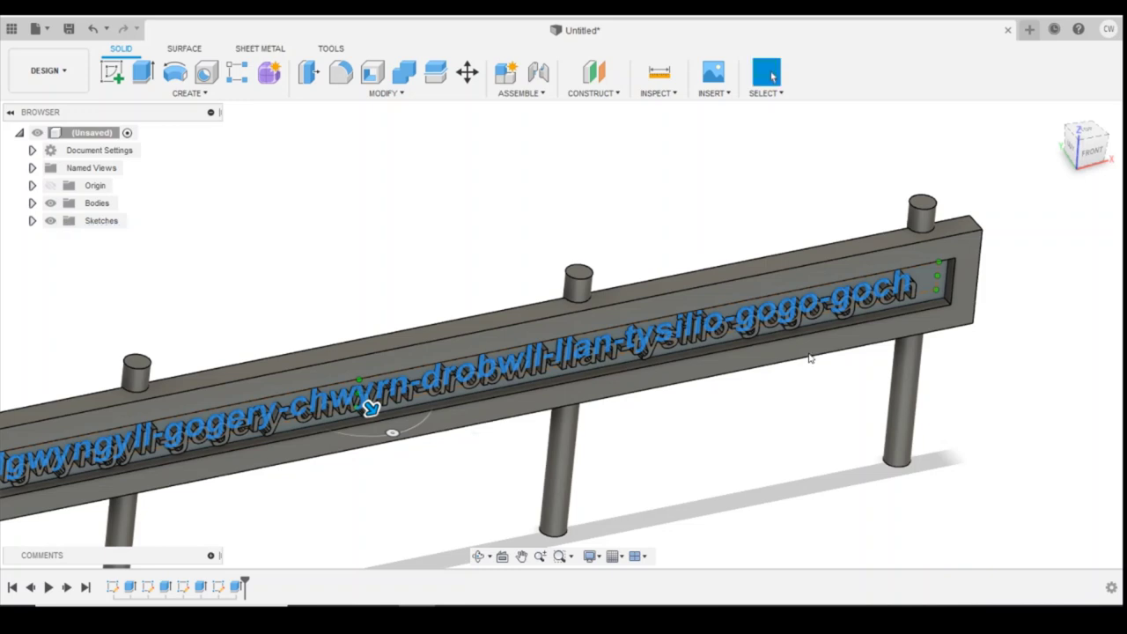
scroll(808, 374, "down", 2)
scroll(481, 403, "down", 3)
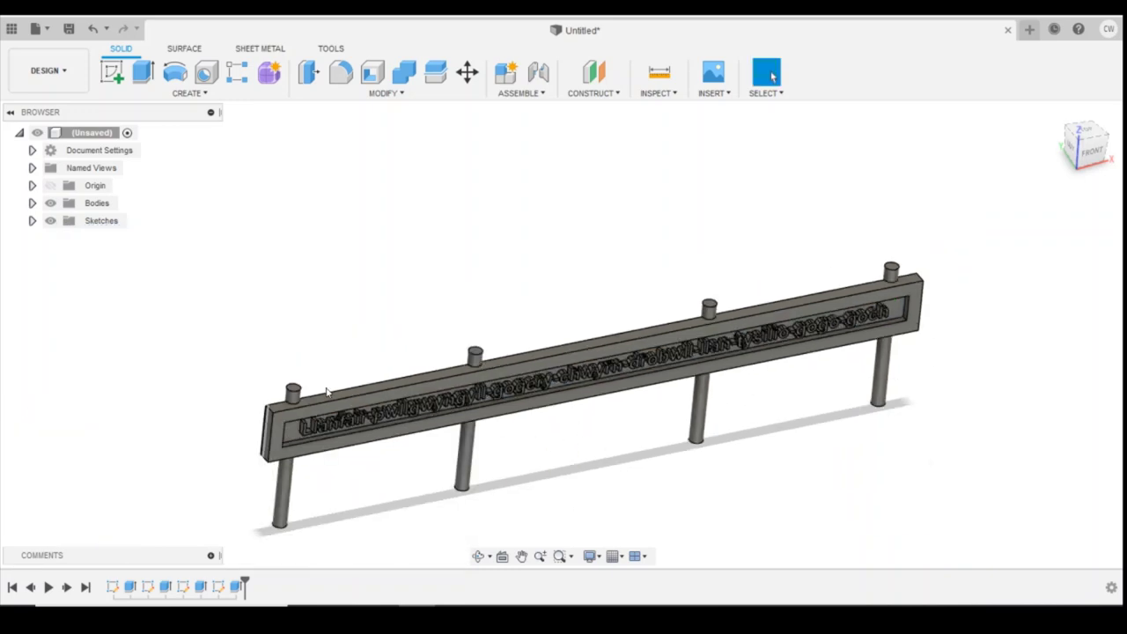
left_click(1092, 148)
left_click_drag(1101, 124, 1038, 200)
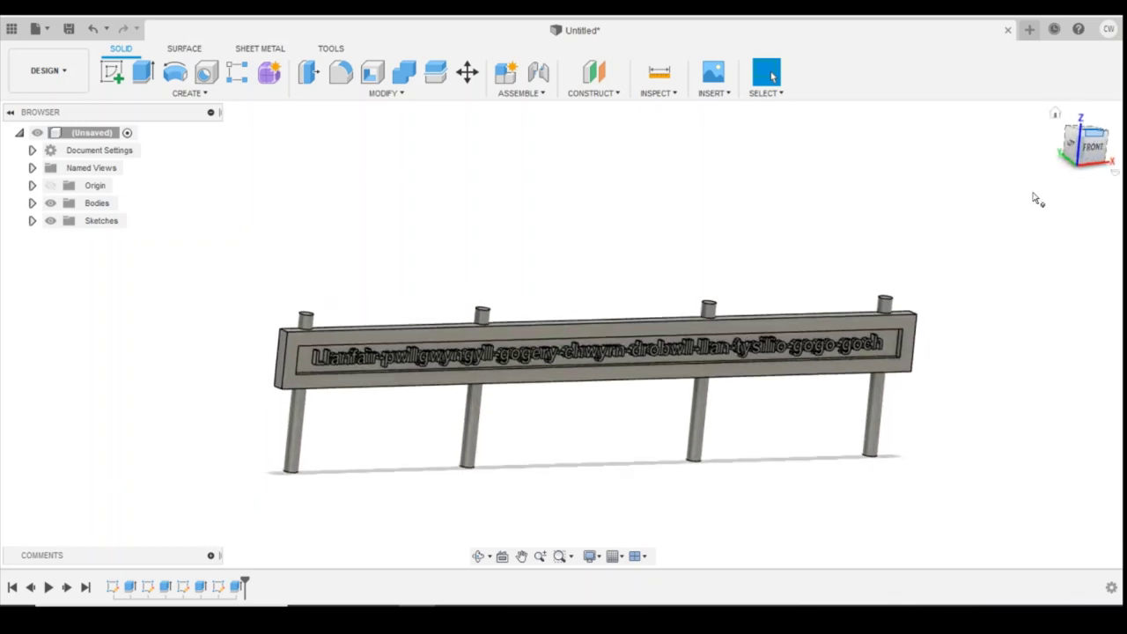